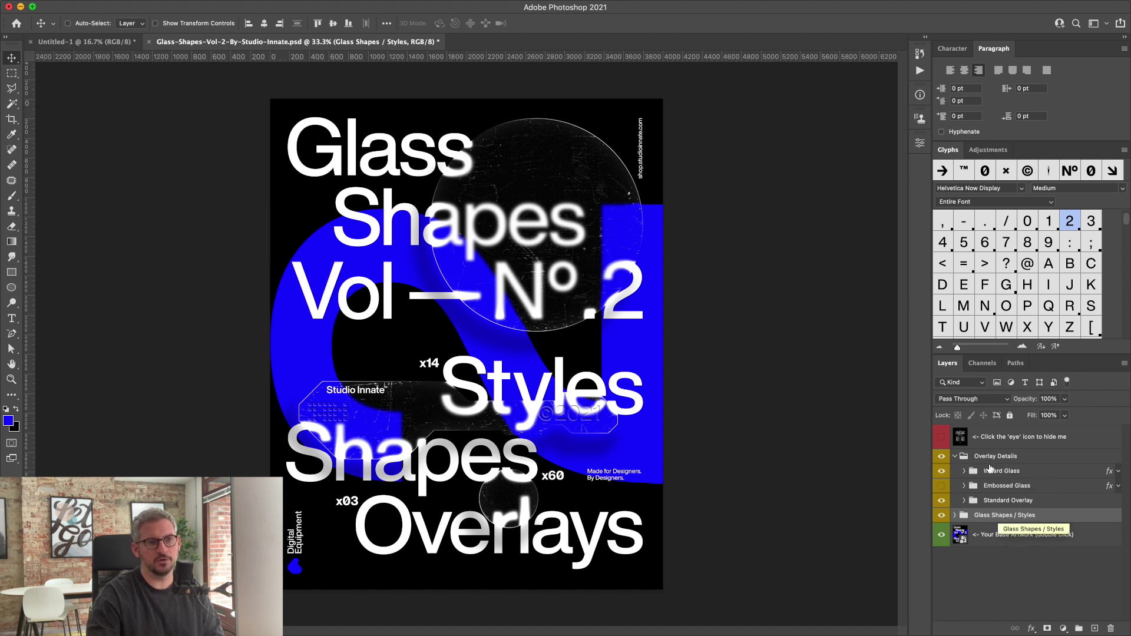
Step: Collapse the Overlay Details group and select the Your Base Artwork layer
click(955, 458)
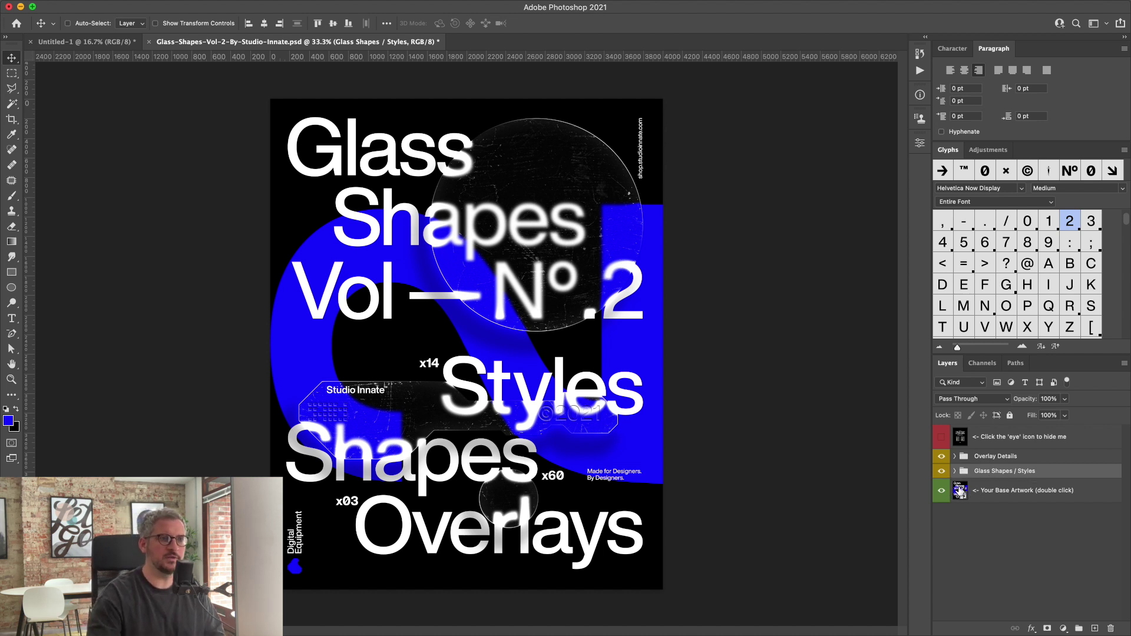
click(961, 491)
double_click(960, 489)
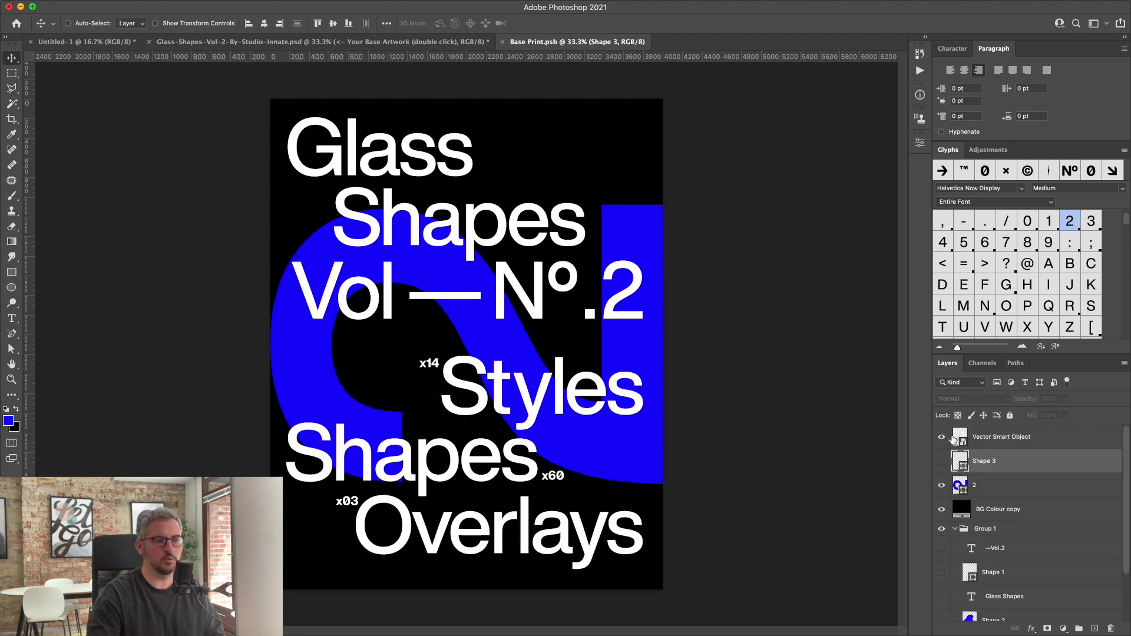
click(942, 437)
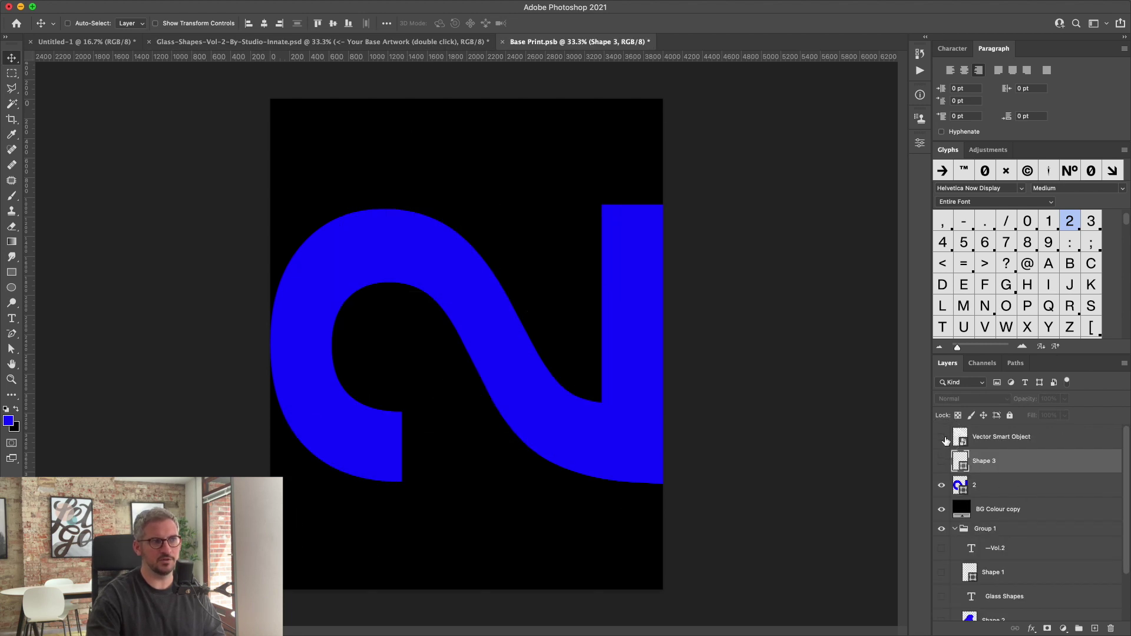
click(941, 485)
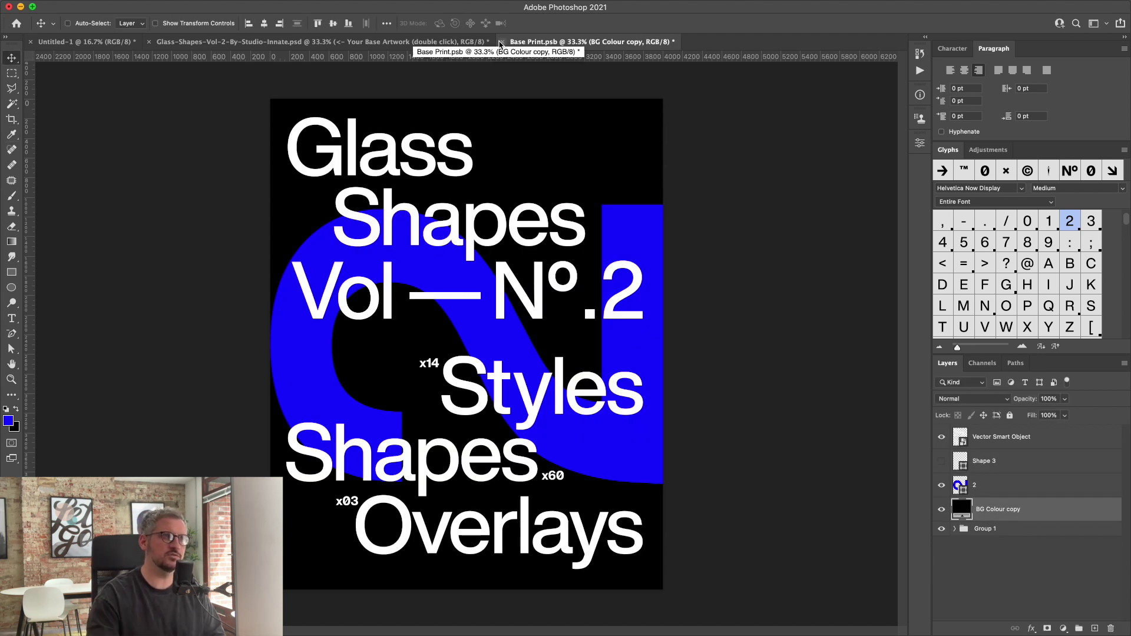
click(502, 42)
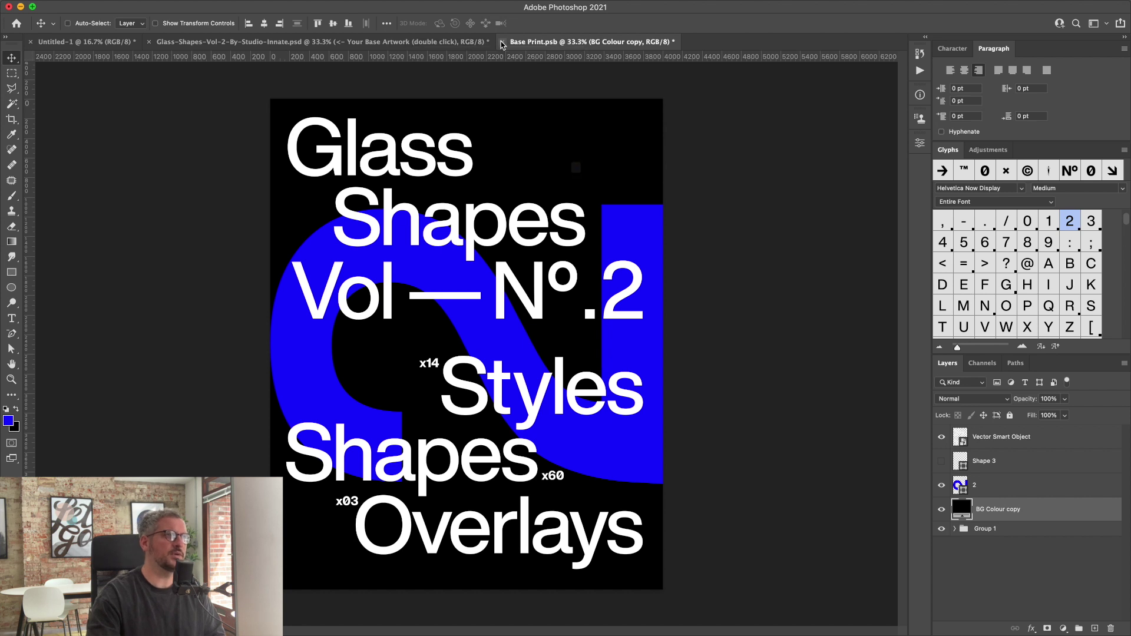
click(593, 211)
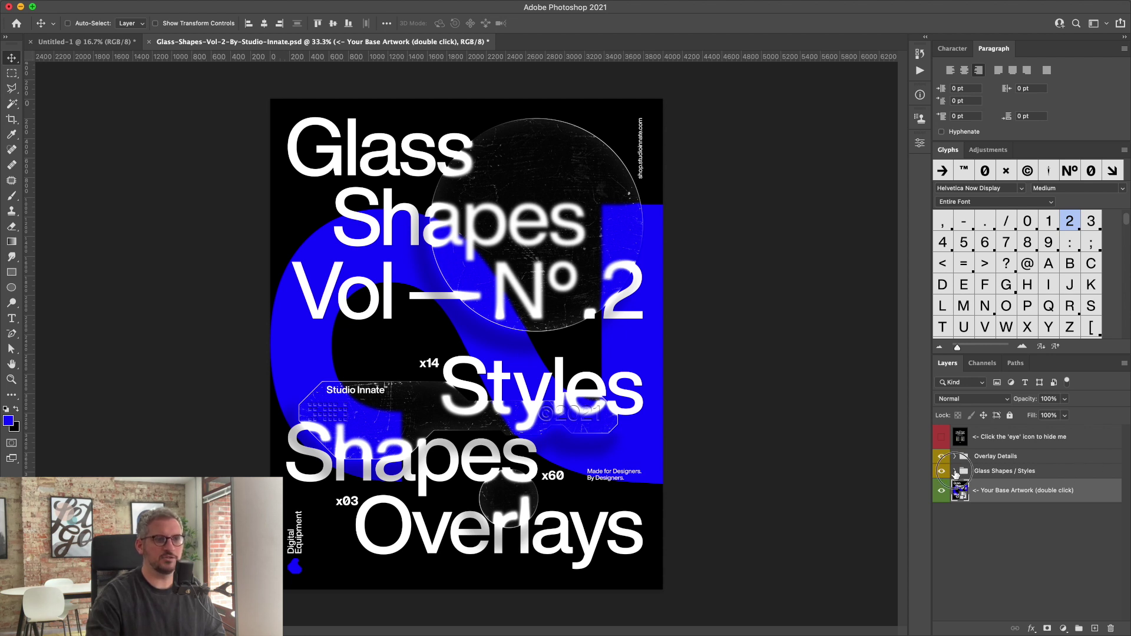
Step: Expand the Glass Shapes / Styles group and zoom in around the Nº area of the artwork
click(955, 472)
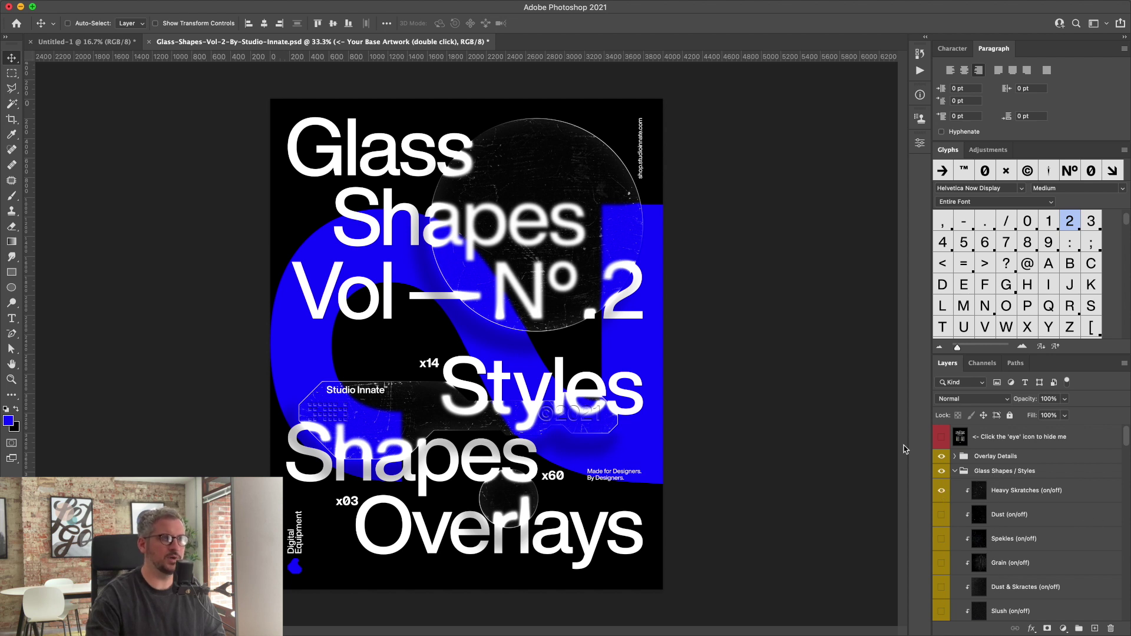
click(11, 380)
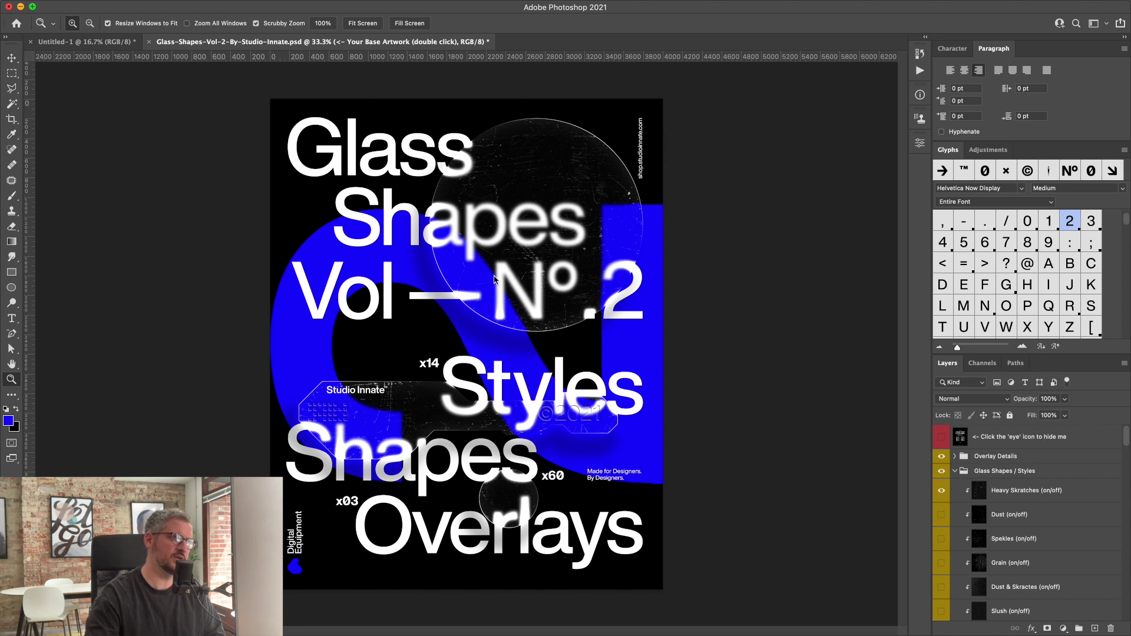
click(509, 288)
drag(548, 309, 566, 307)
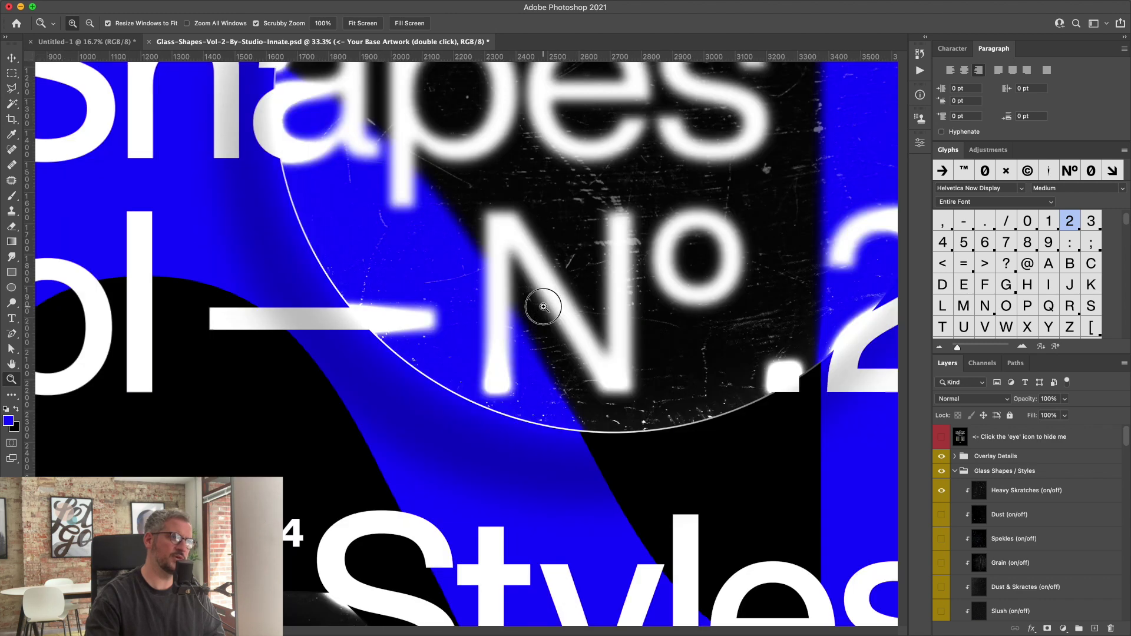
drag(672, 286, 606, 347)
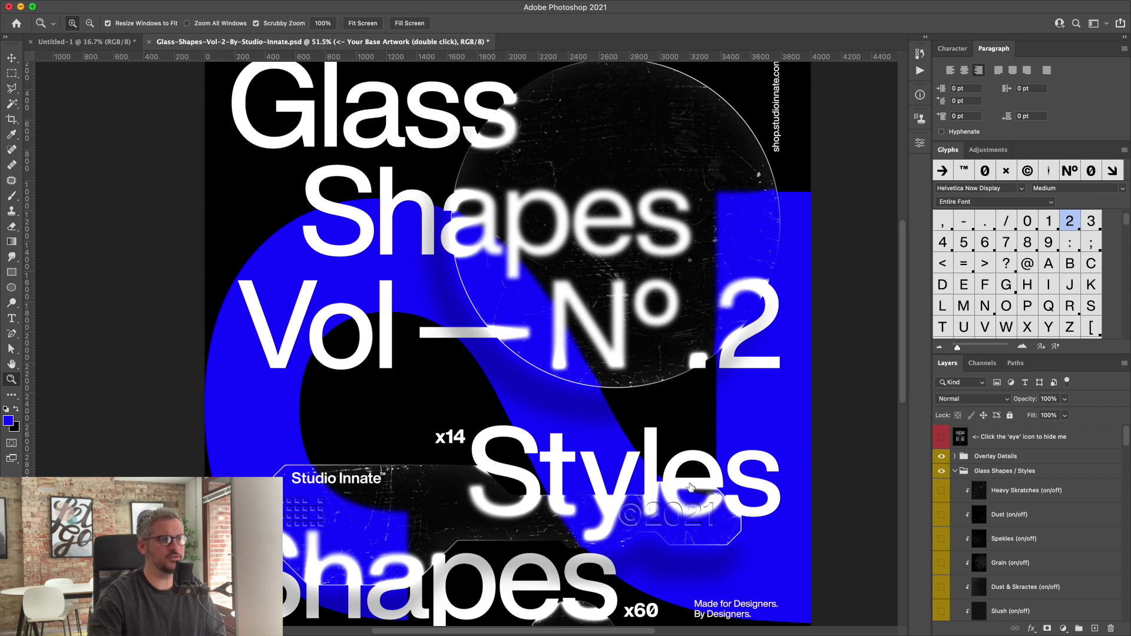
drag(691, 486, 678, 487)
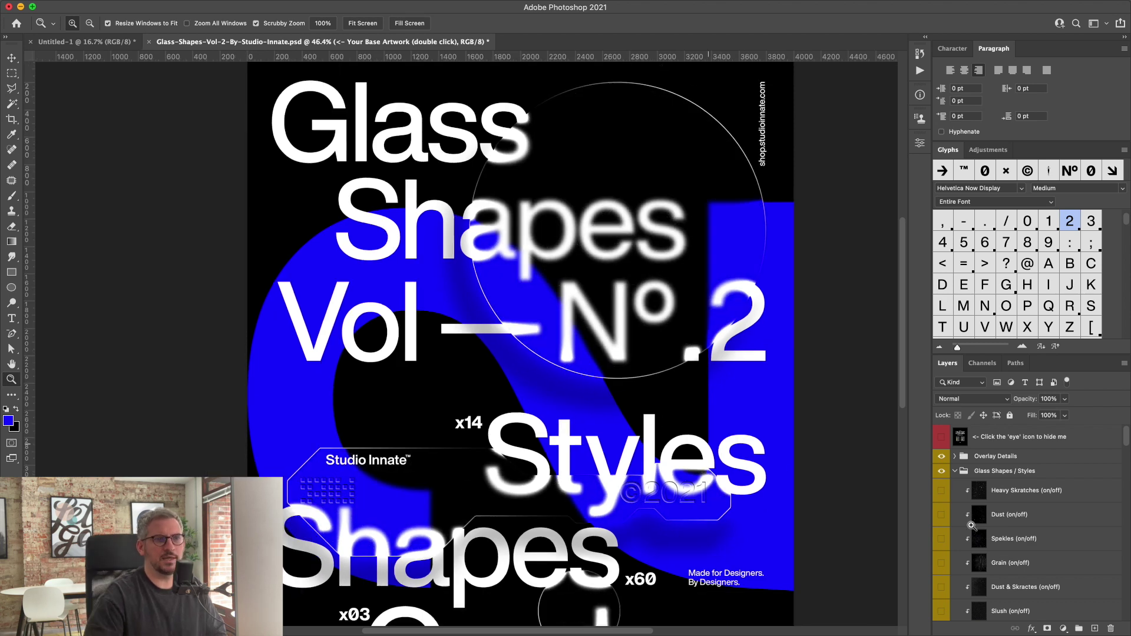
Step: Compare the Dust texture with the Spekles texture on the glass shapes
click(941, 516)
drag(701, 177, 744, 196)
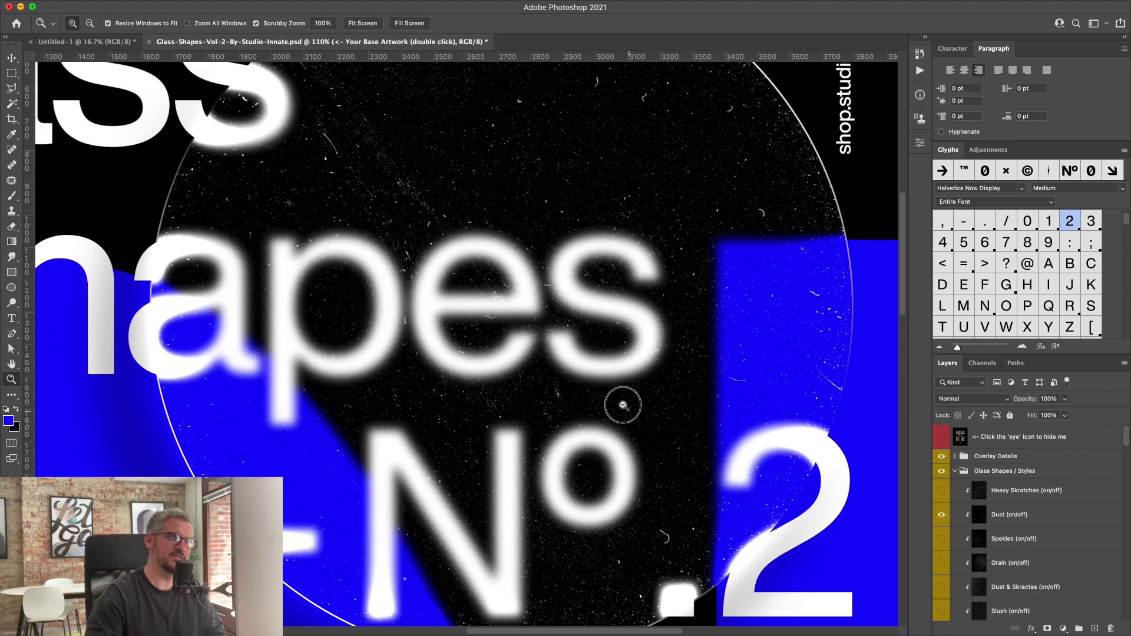
mouse_move(624, 399)
mouse_down()
mouse_move(596, 380)
mouse_move(591, 413)
mouse_up()
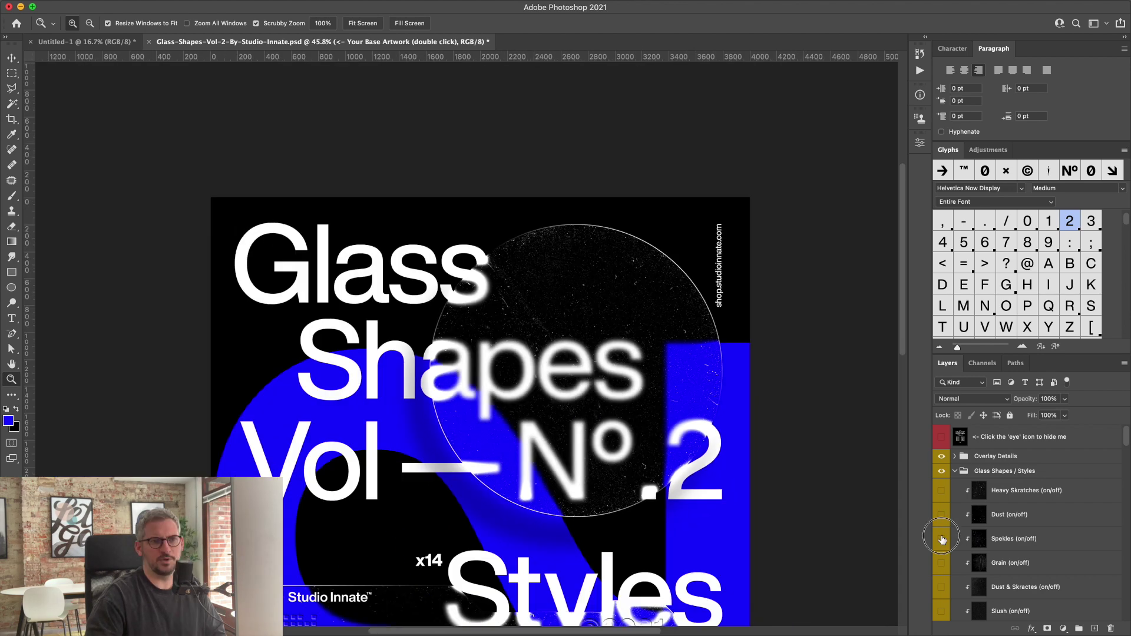
click(941, 514)
click(941, 539)
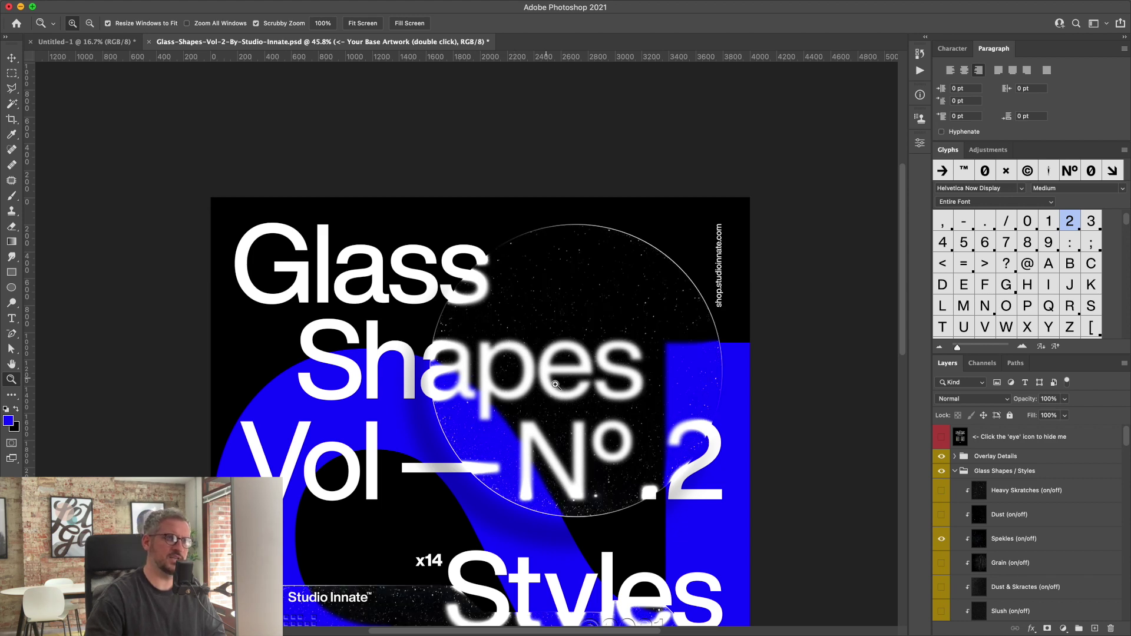
drag(555, 385, 566, 383)
scroll(565, 383, down, 5)
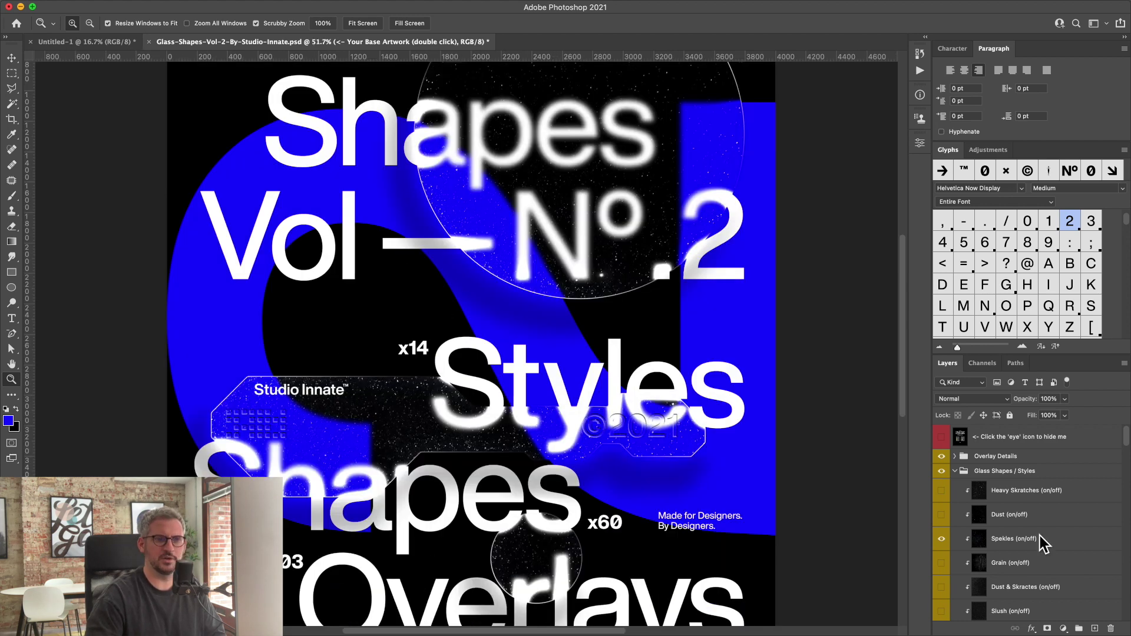
click(943, 543)
Step: Hide Dust & Skractes and leave only the Heavy Skratches texture visible on the glass
click(943, 564)
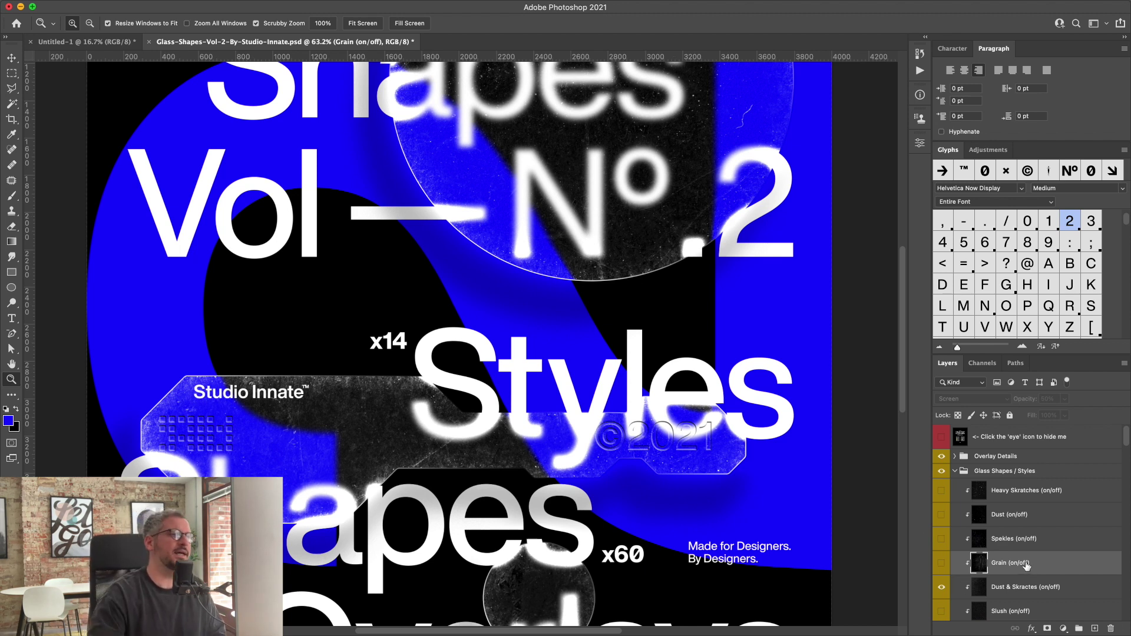
scroll(967, 545, down, 1)
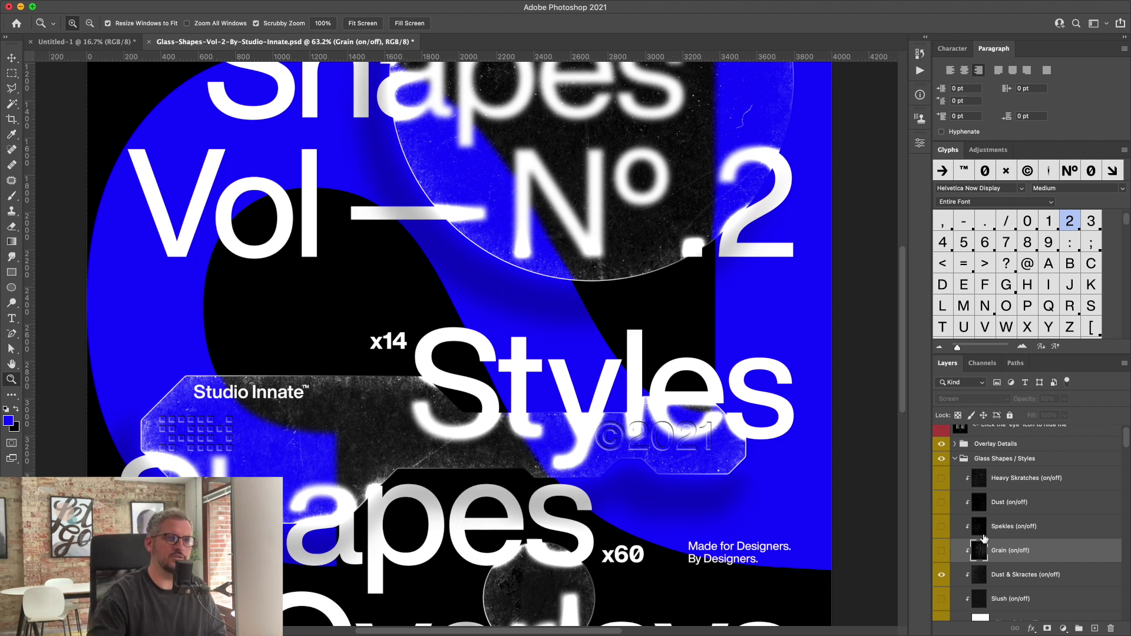
scroll(954, 548, down, 1)
click(942, 467)
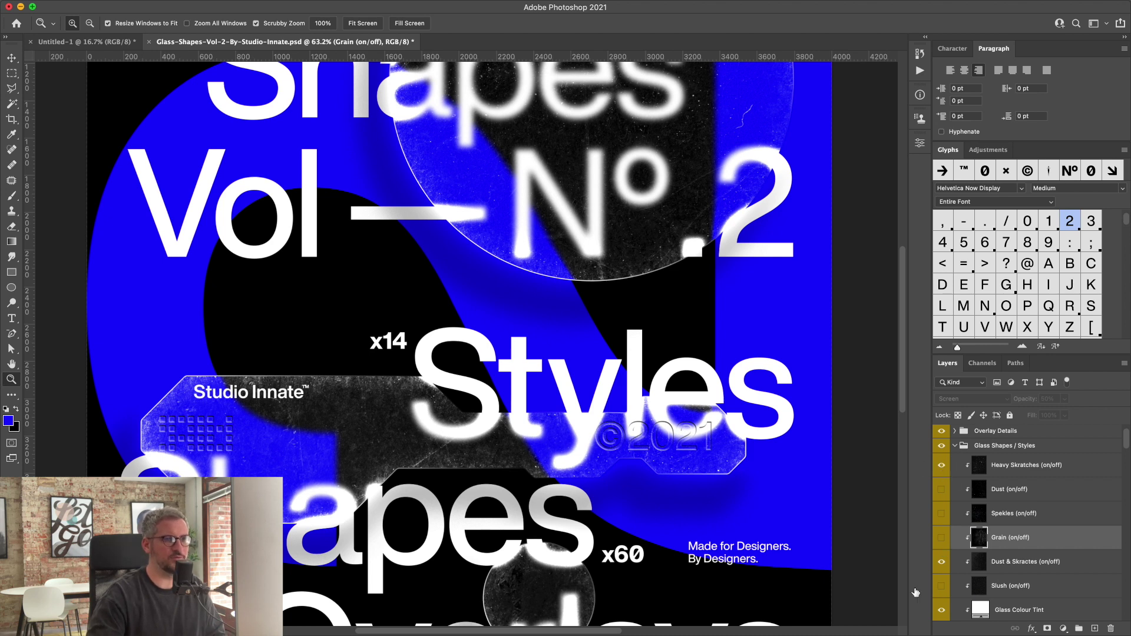
click(942, 465)
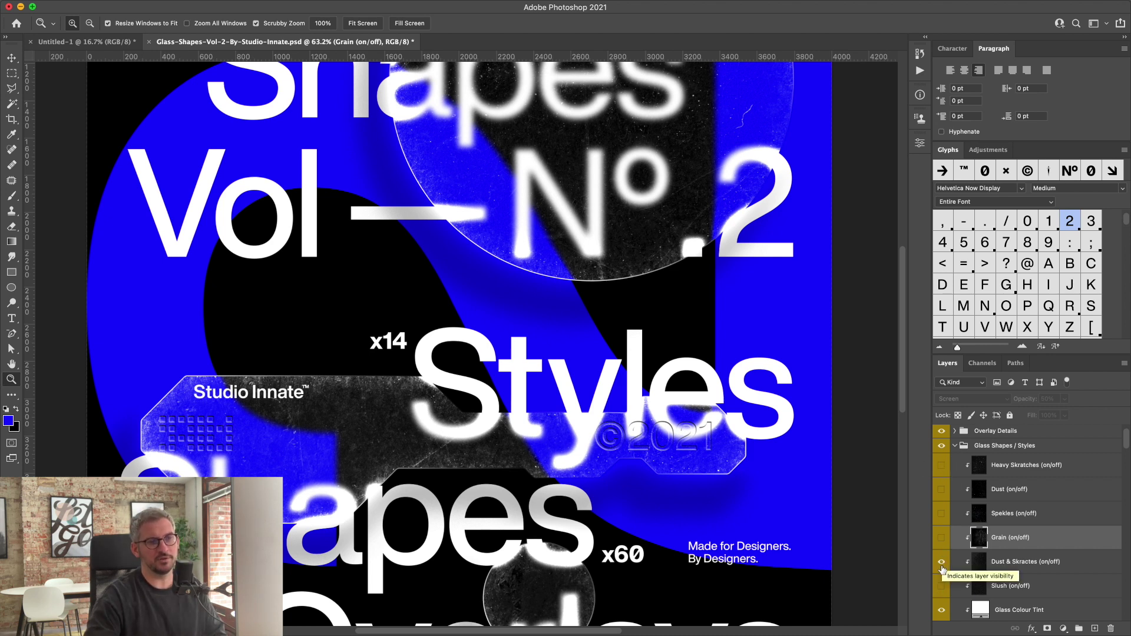
click(941, 563)
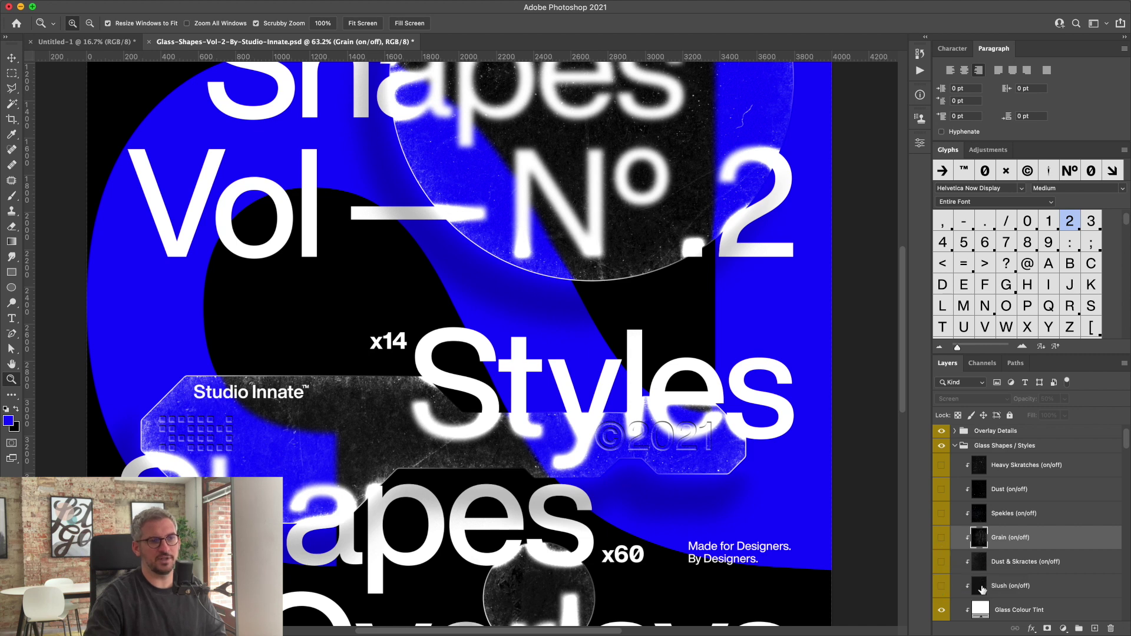
click(942, 465)
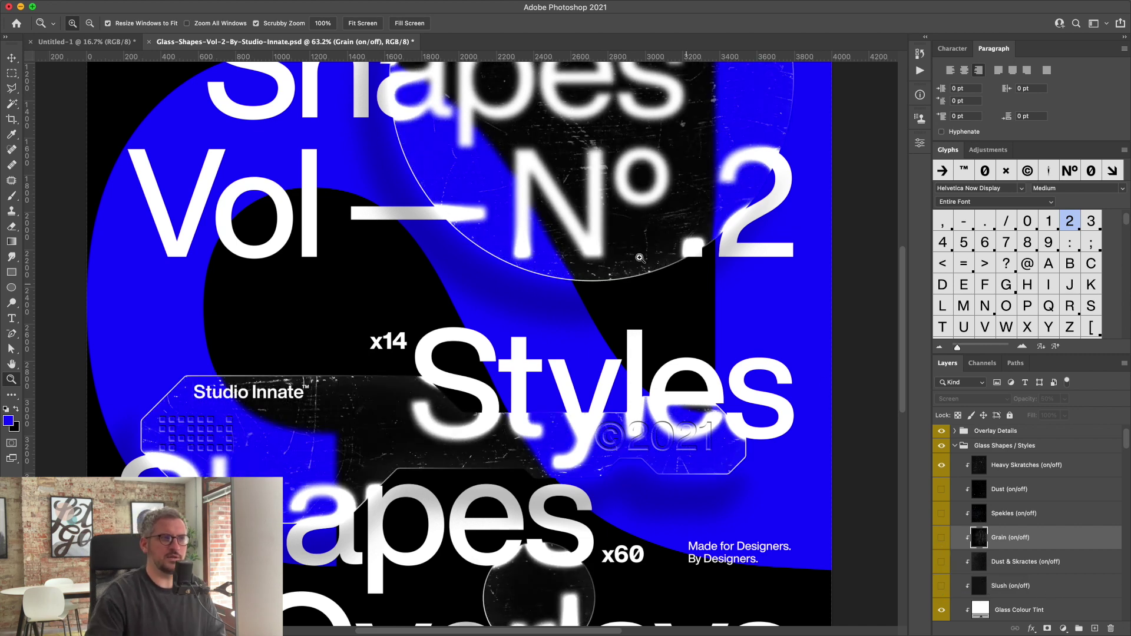
scroll(1028, 607, down, 2)
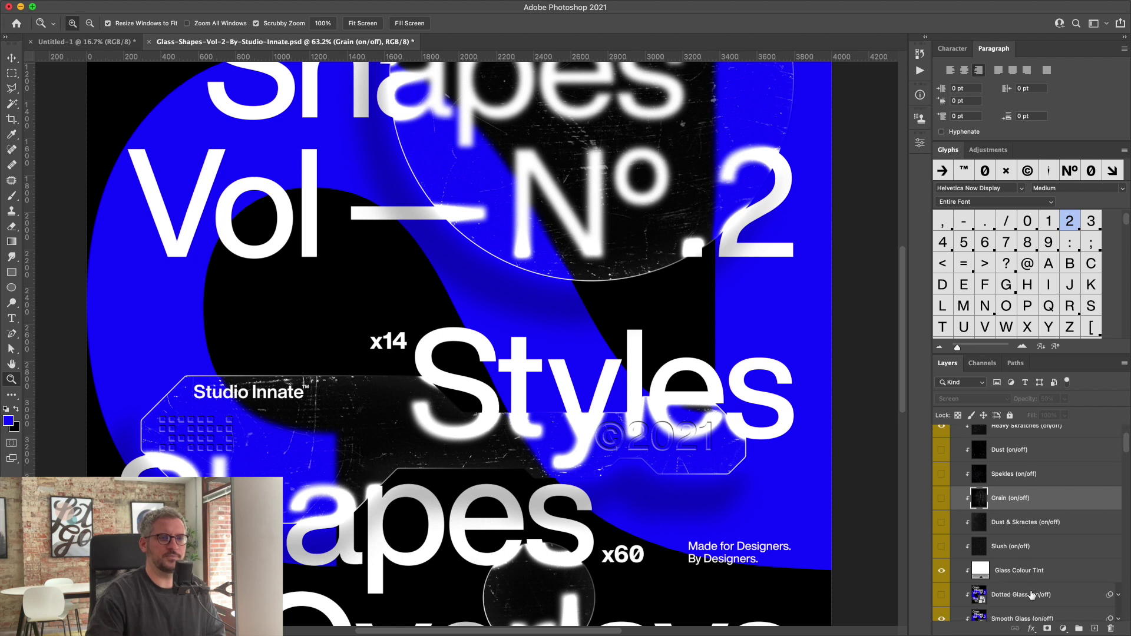
Step: Preview black, a sampled colour, red ff0000 and cyan as the Glass Colour Tint, then discard them
click(1024, 572)
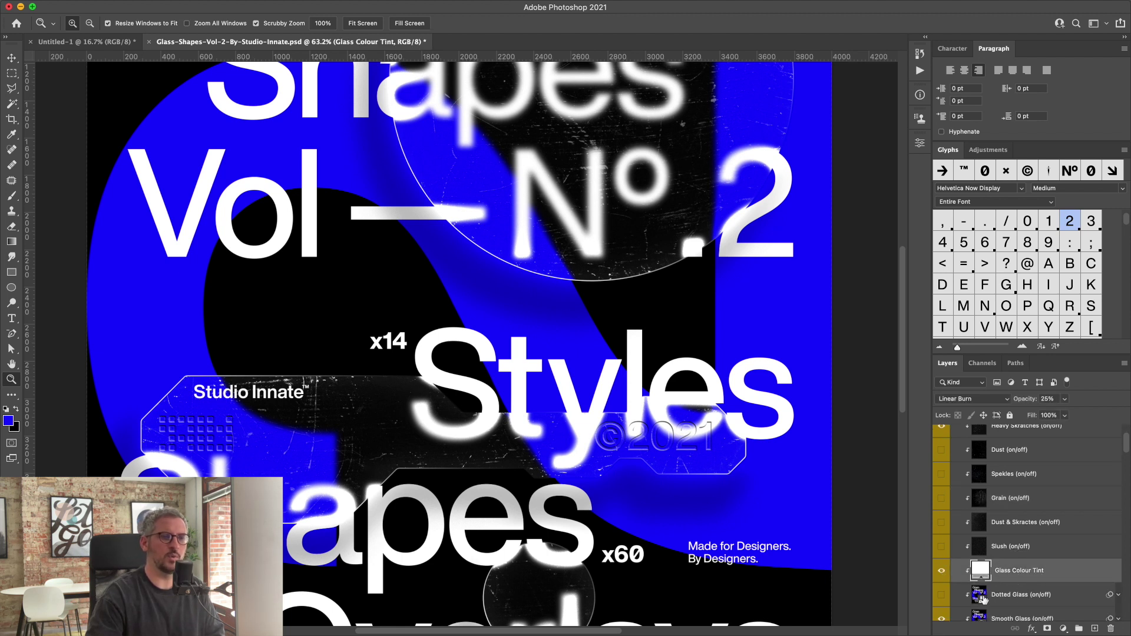
double_click(980, 571)
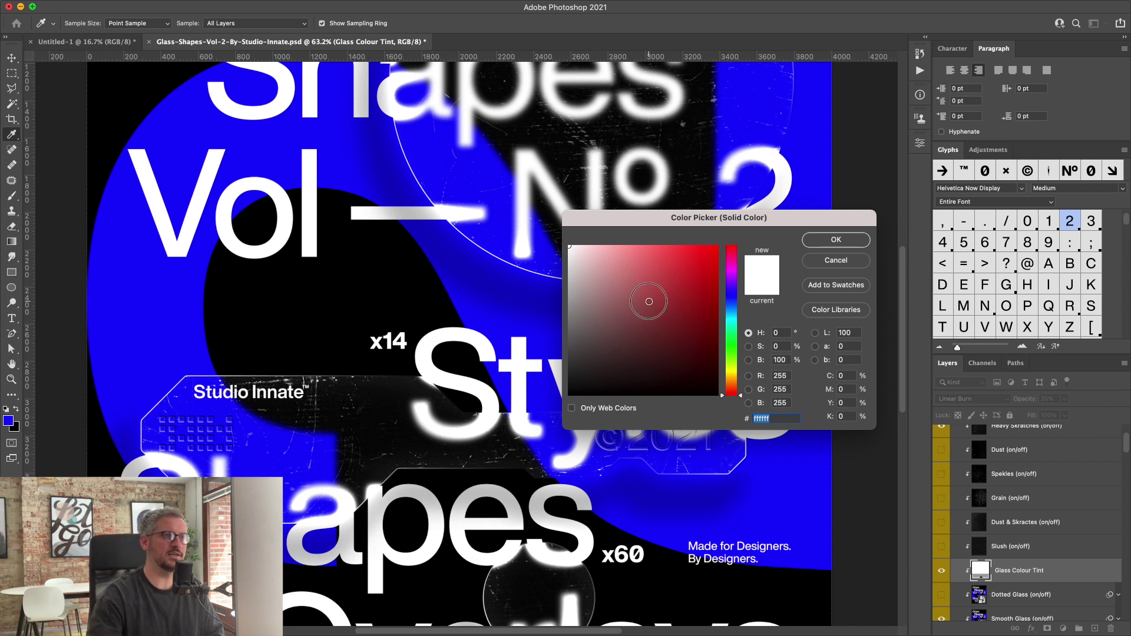
click(513, 430)
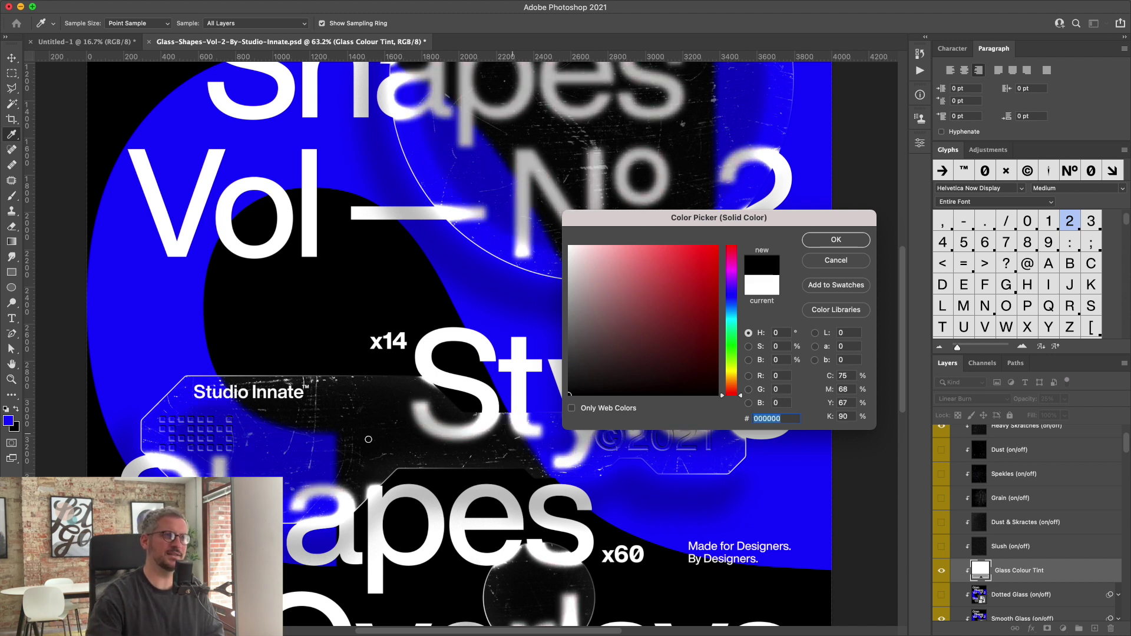
drag(656, 434, 778, 210)
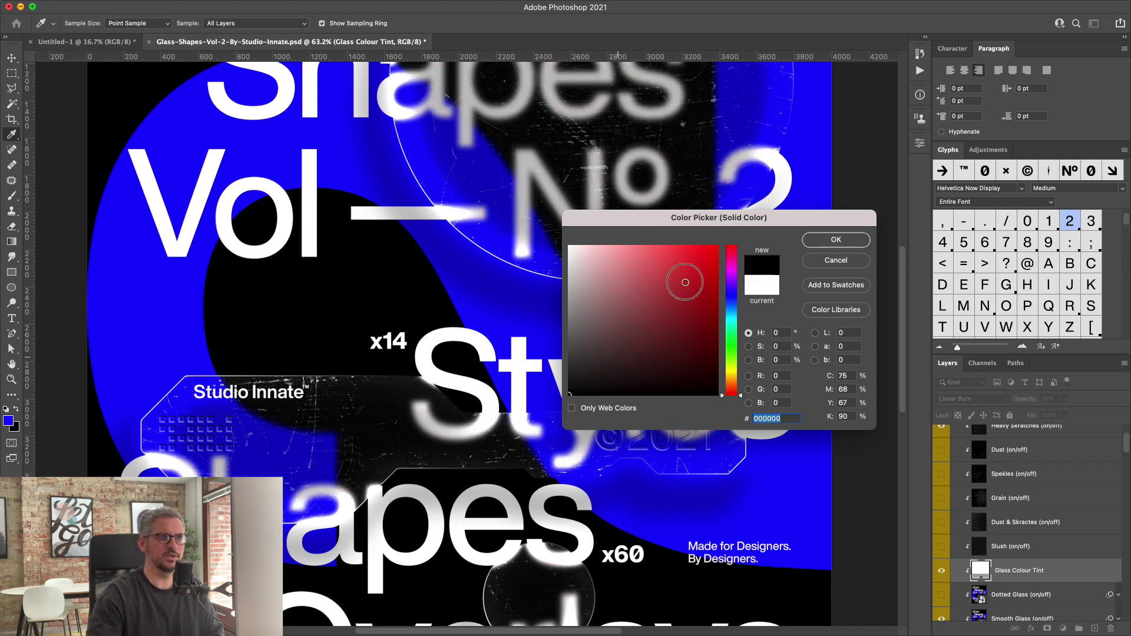
text(ff0000)
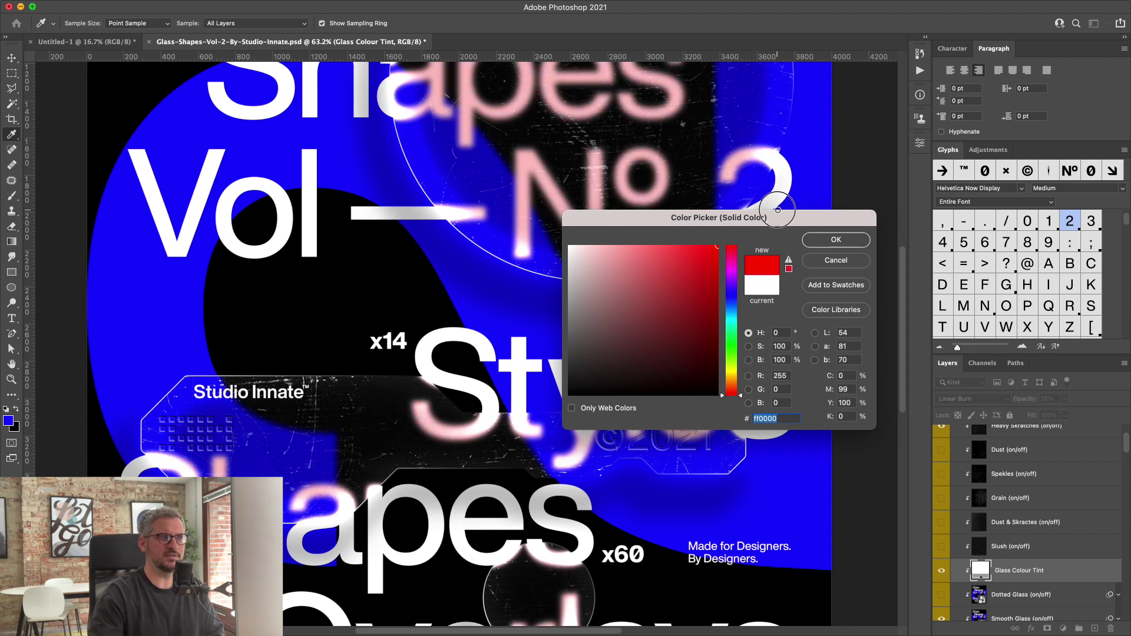
drag(732, 371, 733, 317)
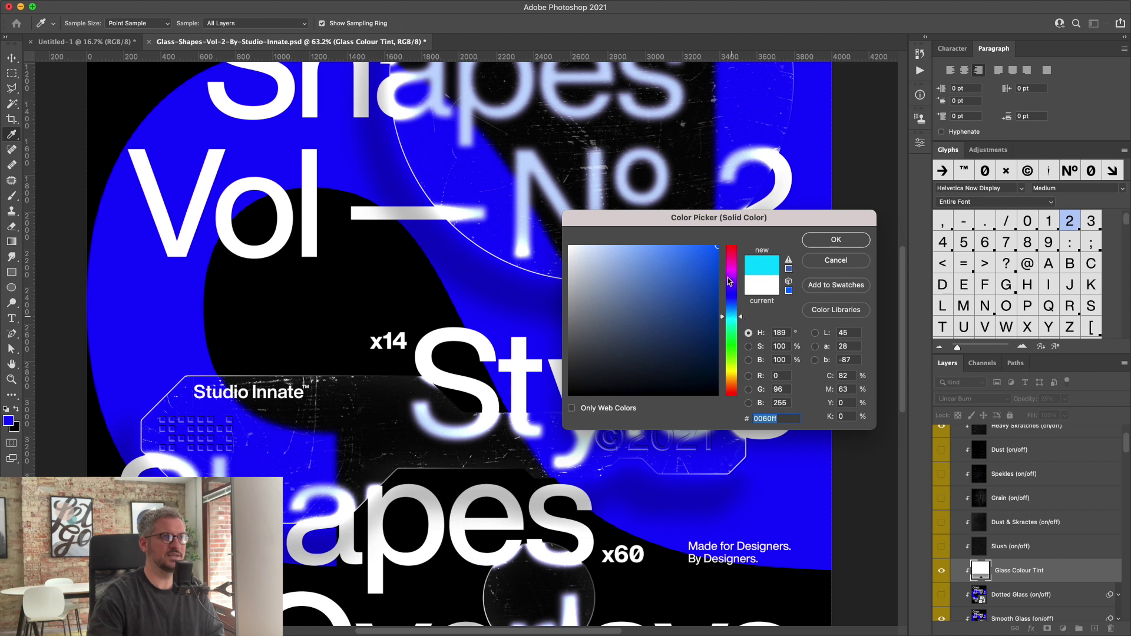
click(836, 261)
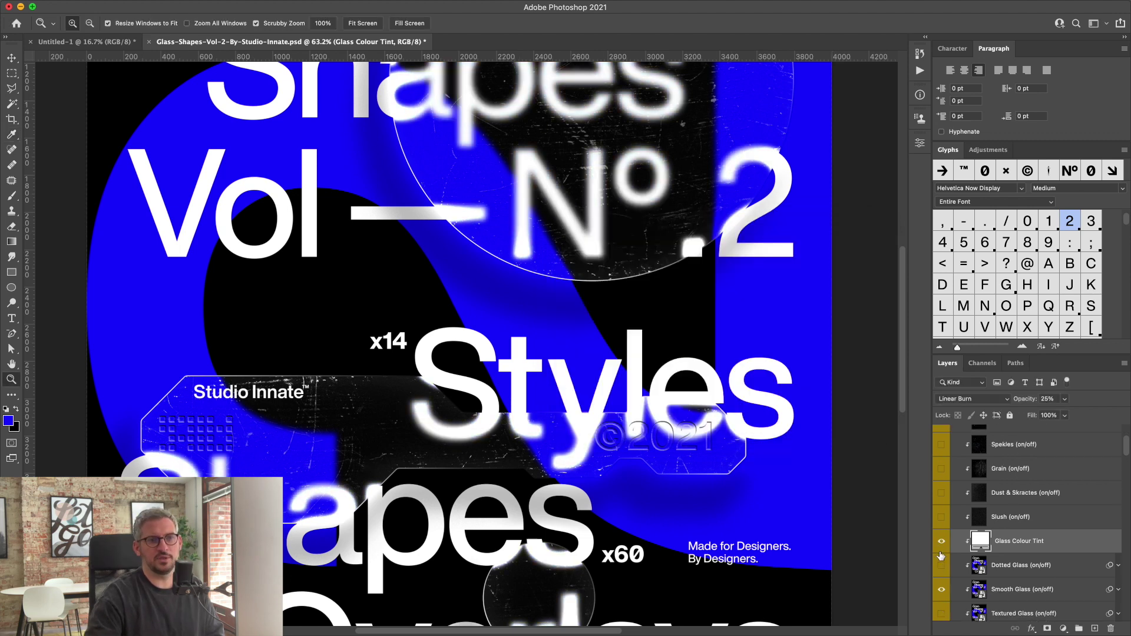
Step: Preview the Dotted Glass style on the shapes, then hide it again
click(943, 567)
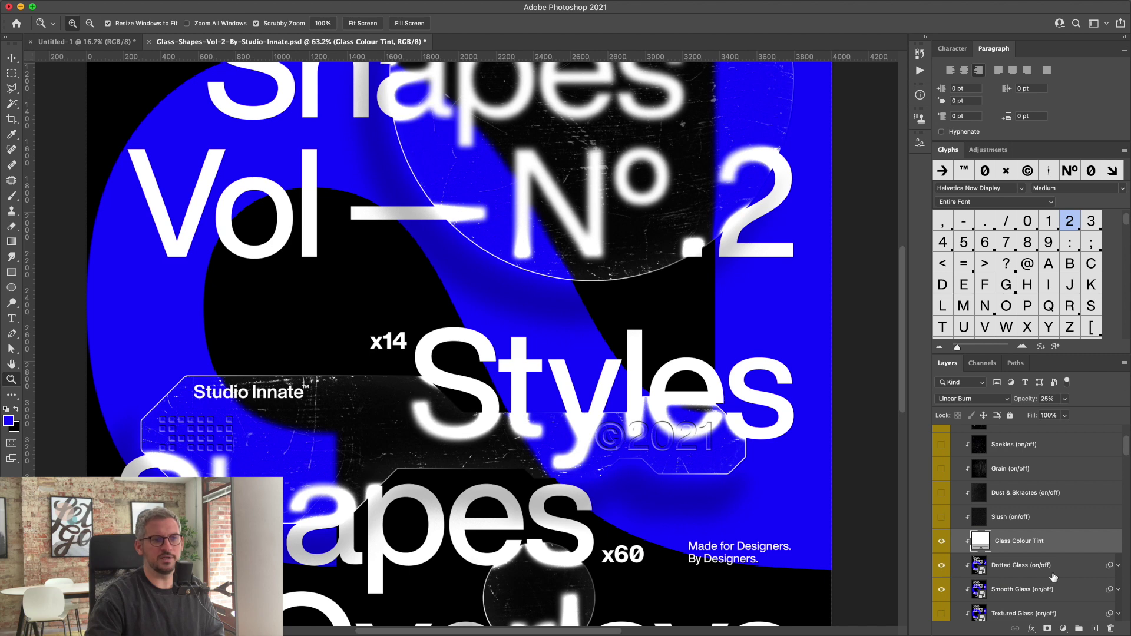
scroll(726, 472, down, 2)
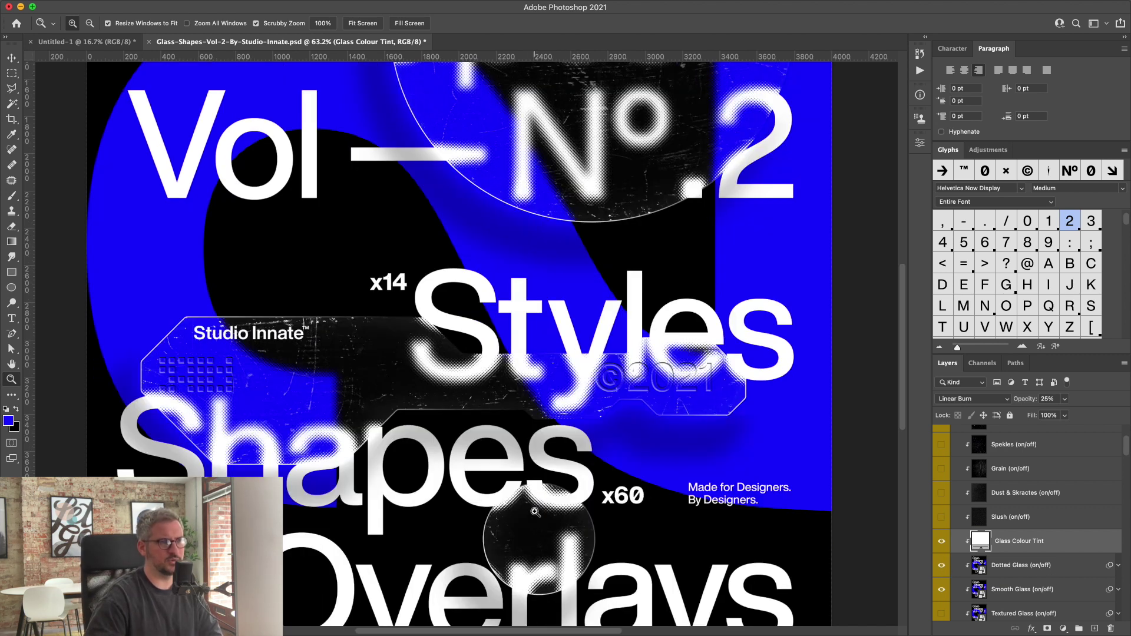
scroll(535, 512, up, 1)
click(941, 565)
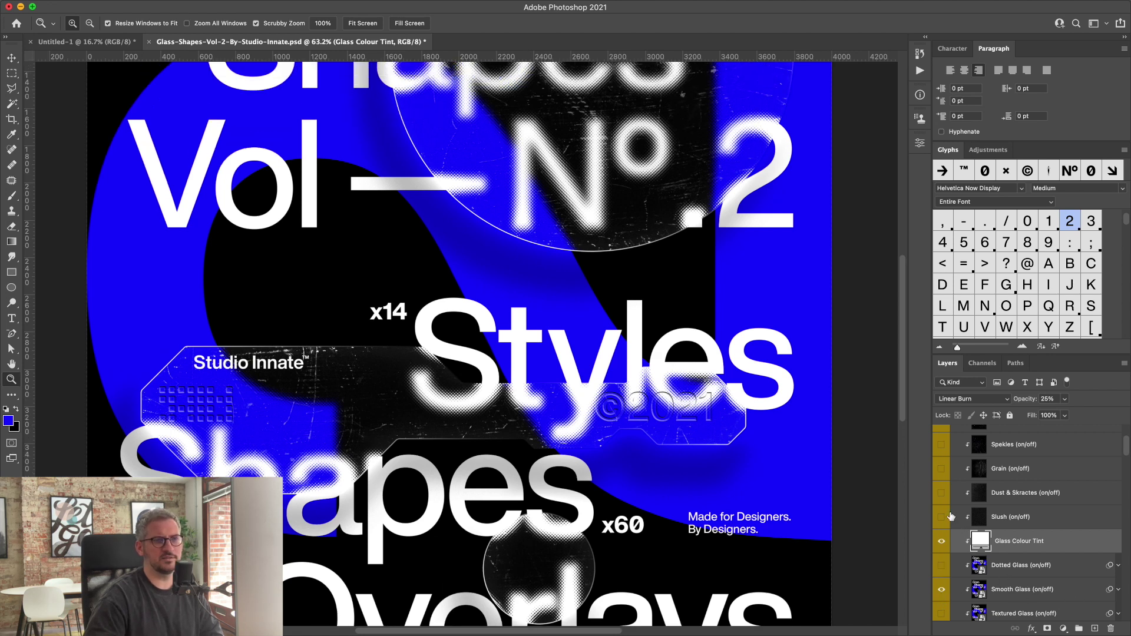
scroll(951, 517, up, 3)
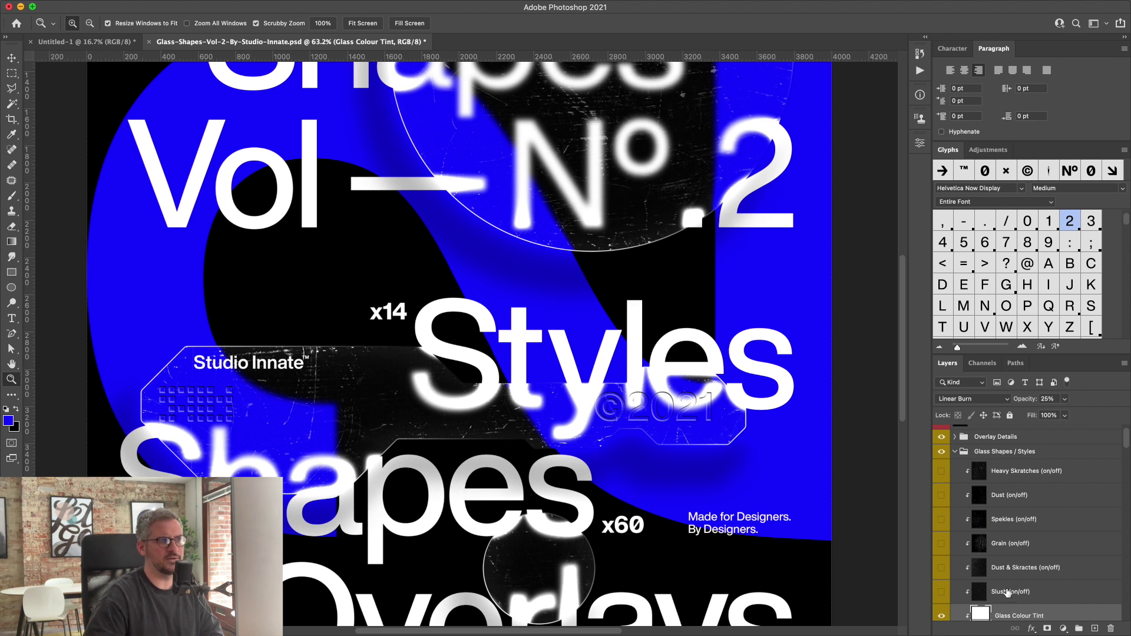
scroll(1009, 593, down, 2)
scroll(1009, 583, down, 2)
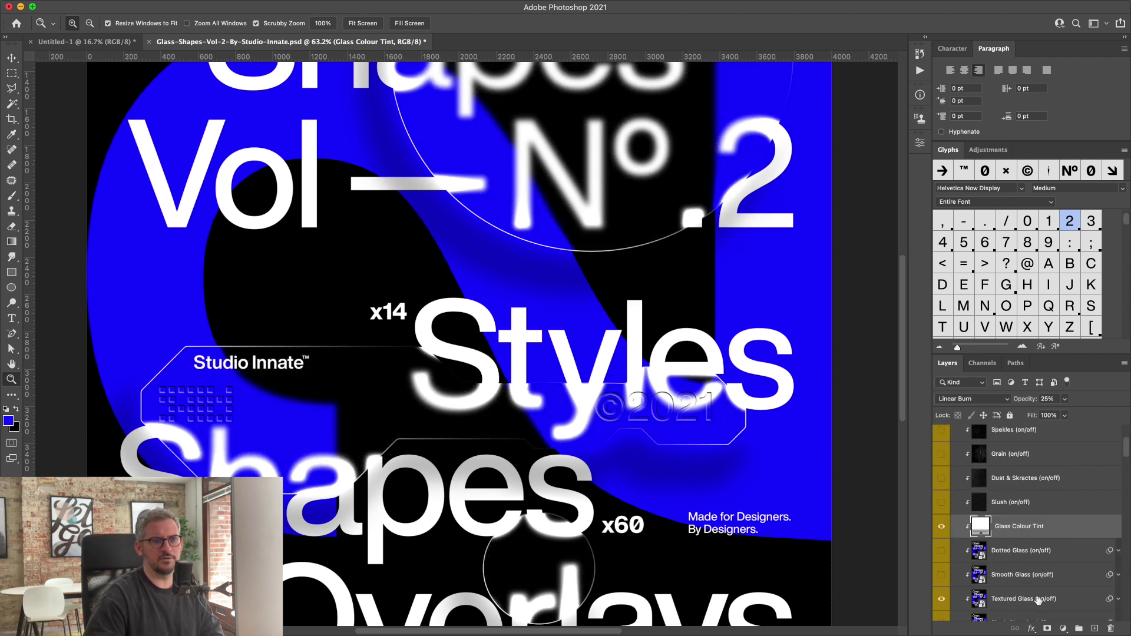
scroll(1050, 600, down, 1)
drag(590, 416, 616, 449)
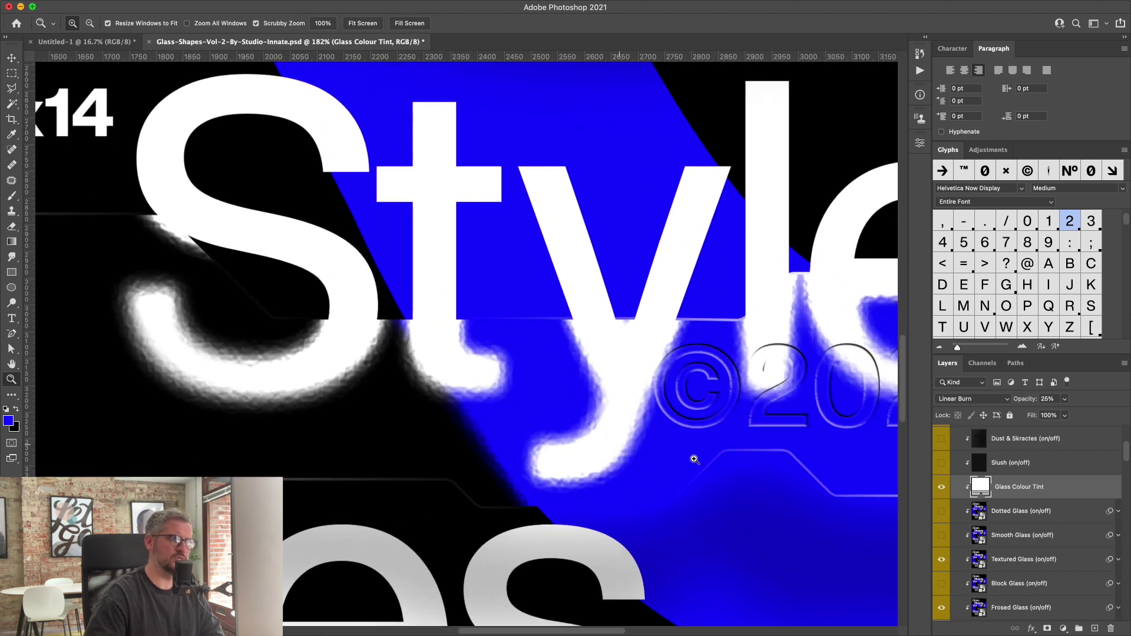
drag(677, 454, 613, 455)
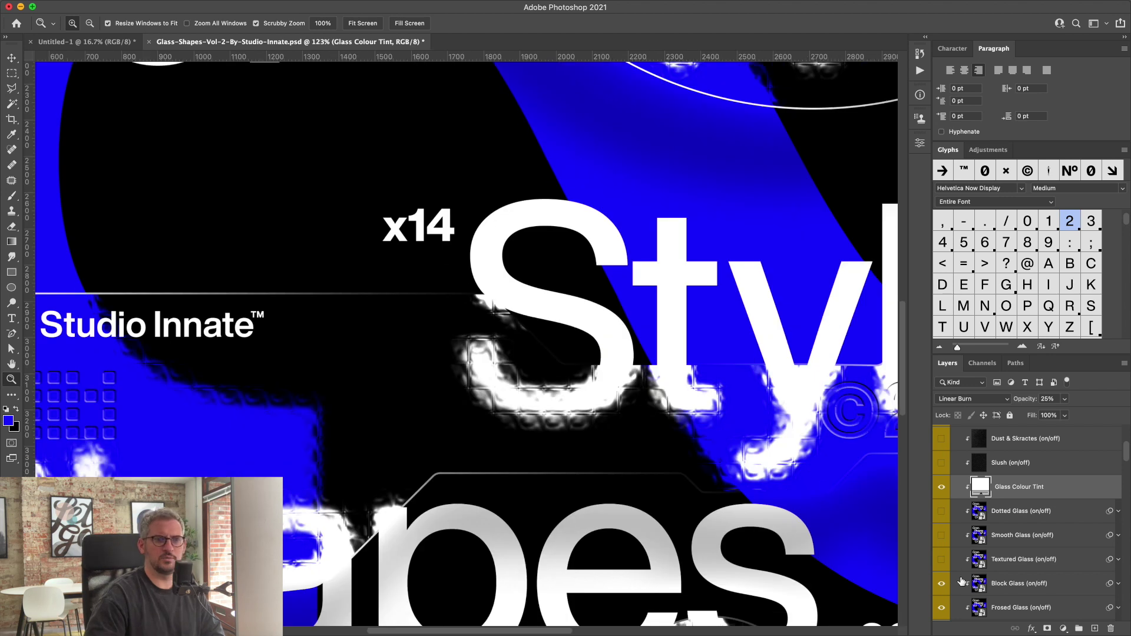
scroll(1002, 584, down, 1)
Step: Hide Block Glass and Dotted Glass and show the Smooth Glass style instead
click(945, 576)
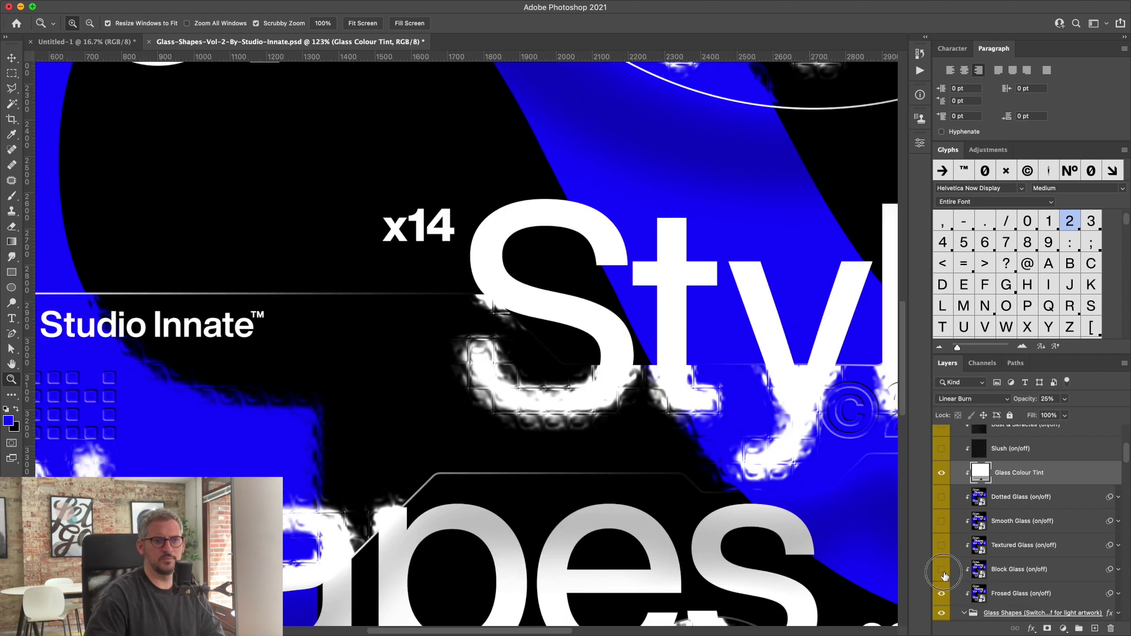
key(ctrl+minus)
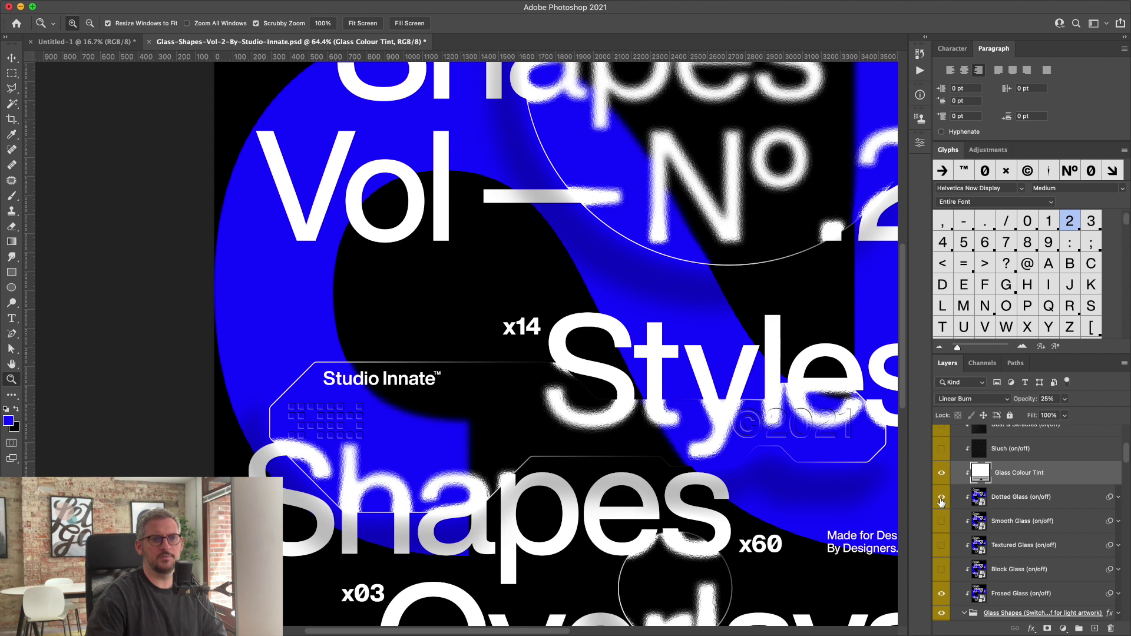
click(942, 521)
click(941, 496)
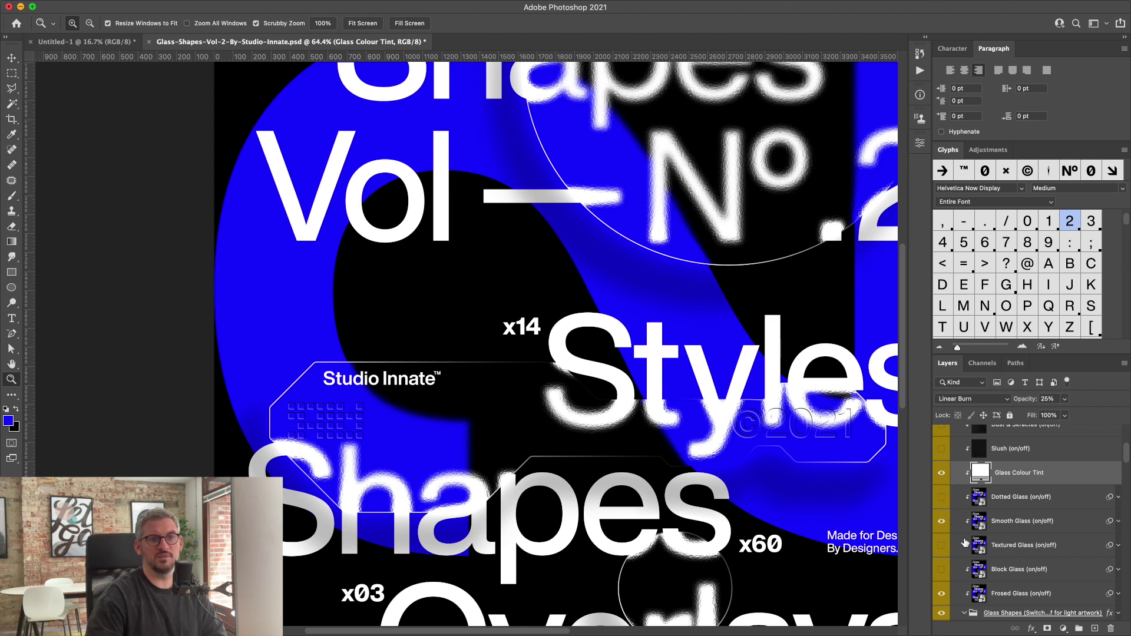
scroll(1014, 525, up, 2)
scroll(996, 523, up, 3)
Step: Turn on the Spekles and Heavy Skratches texture layers for the glass shapes
scroll(973, 522, up, 3)
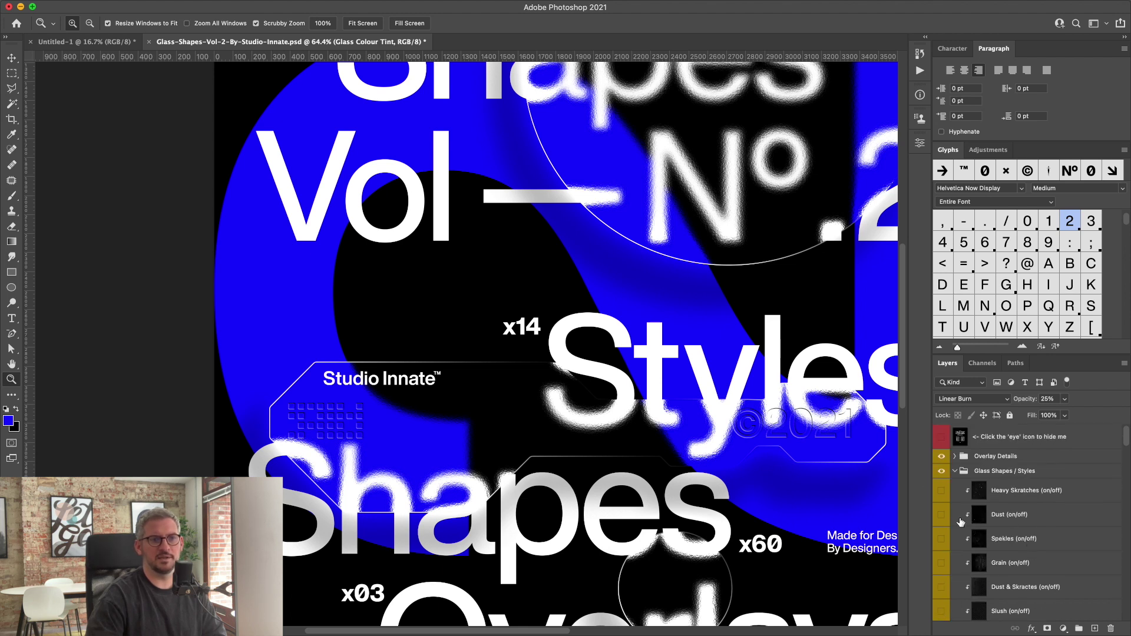
click(941, 538)
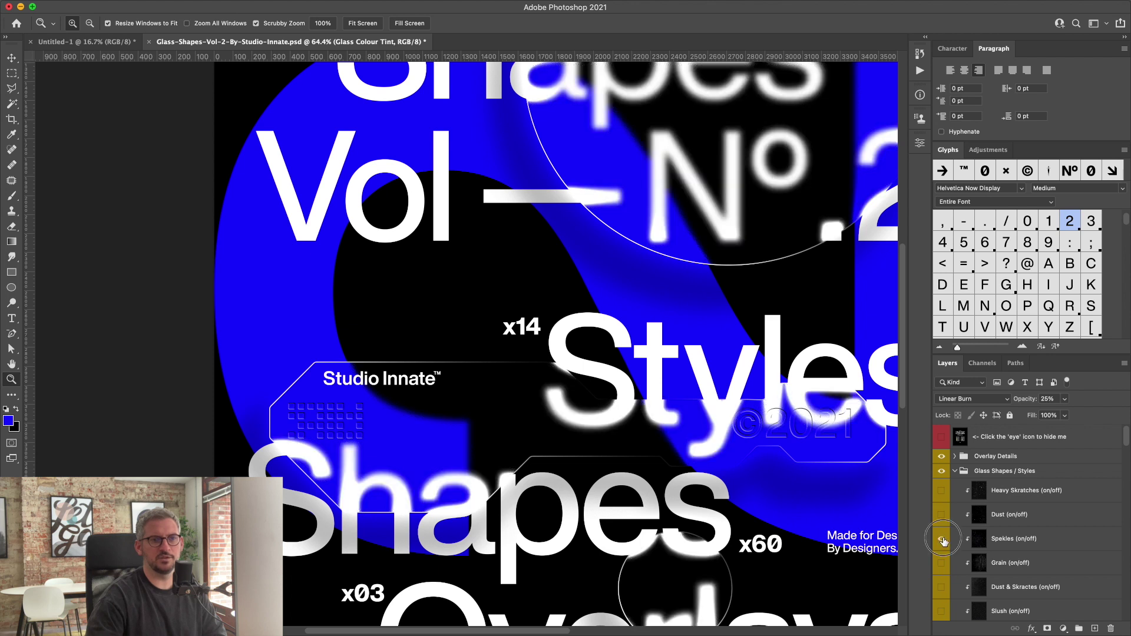
click(941, 491)
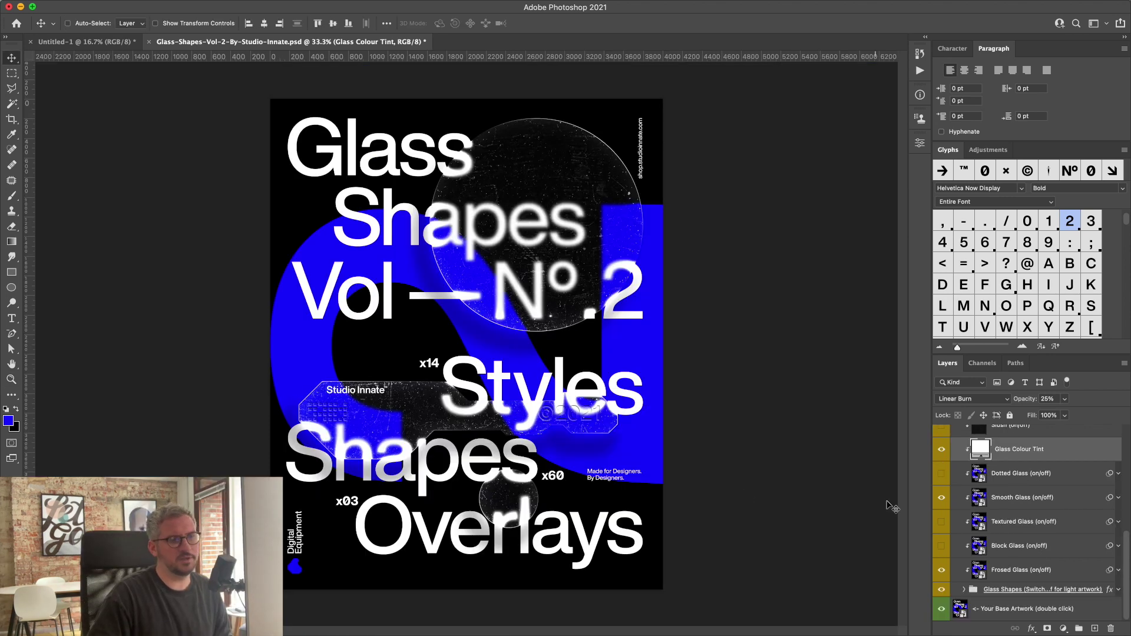
Step: In the base artwork, set the BG Colour copy fill to white ffffff
double_click(961, 608)
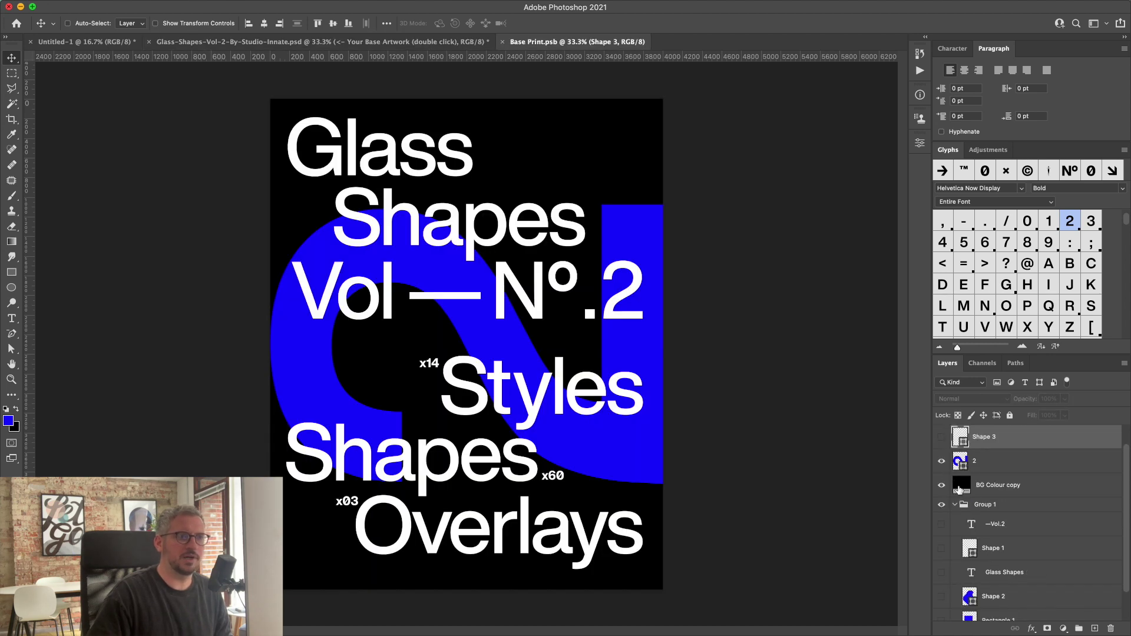
double_click(961, 486)
text(ffffff)
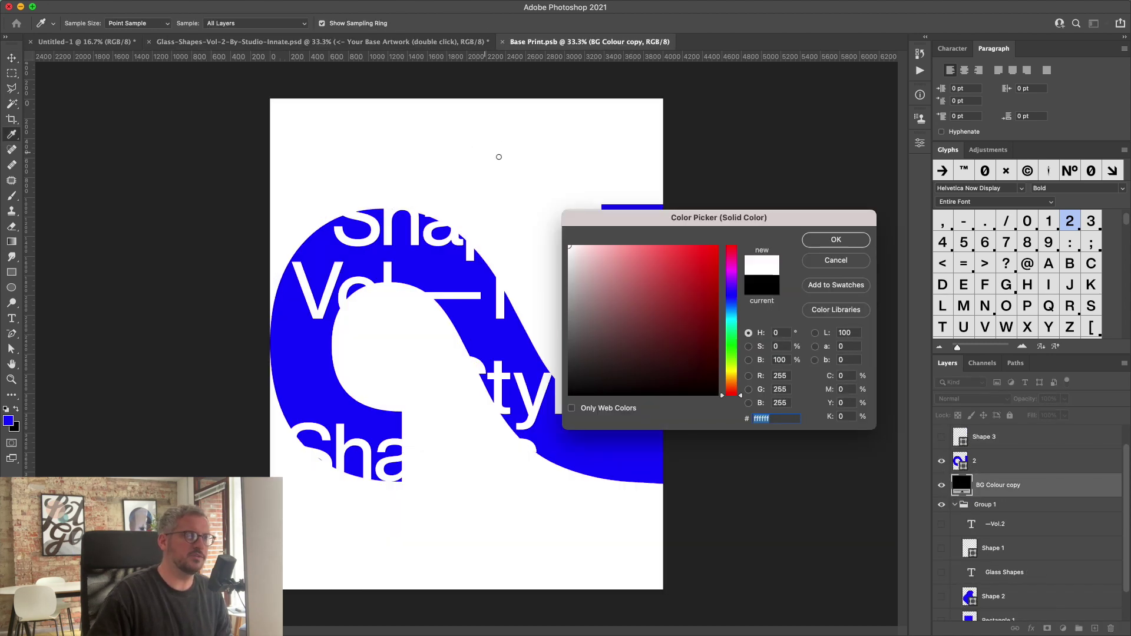
key(Return)
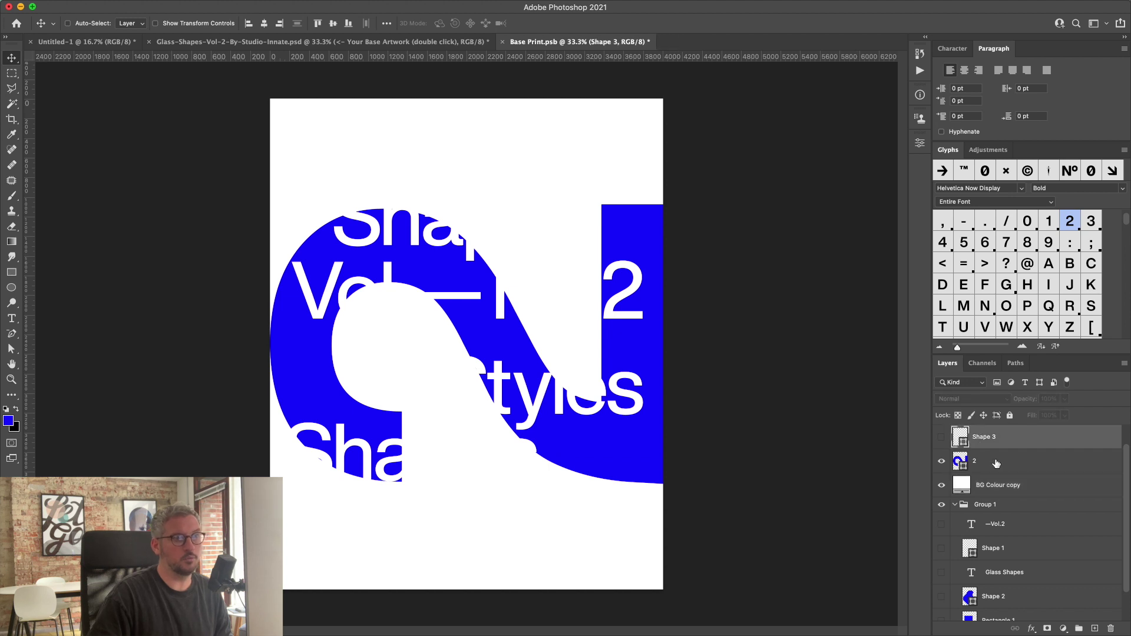
Step: Add a black Color Overlay to the text smart object and save the base artwork into the poster
click(1002, 462)
scroll(1010, 448, up, 1)
click(1011, 446)
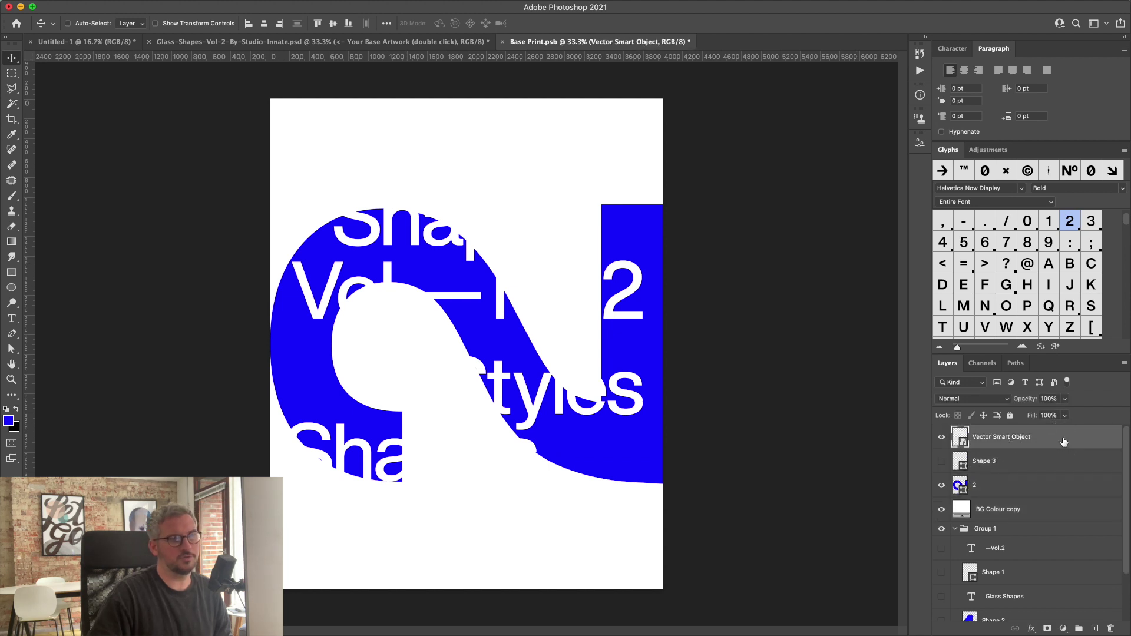
double_click(1061, 443)
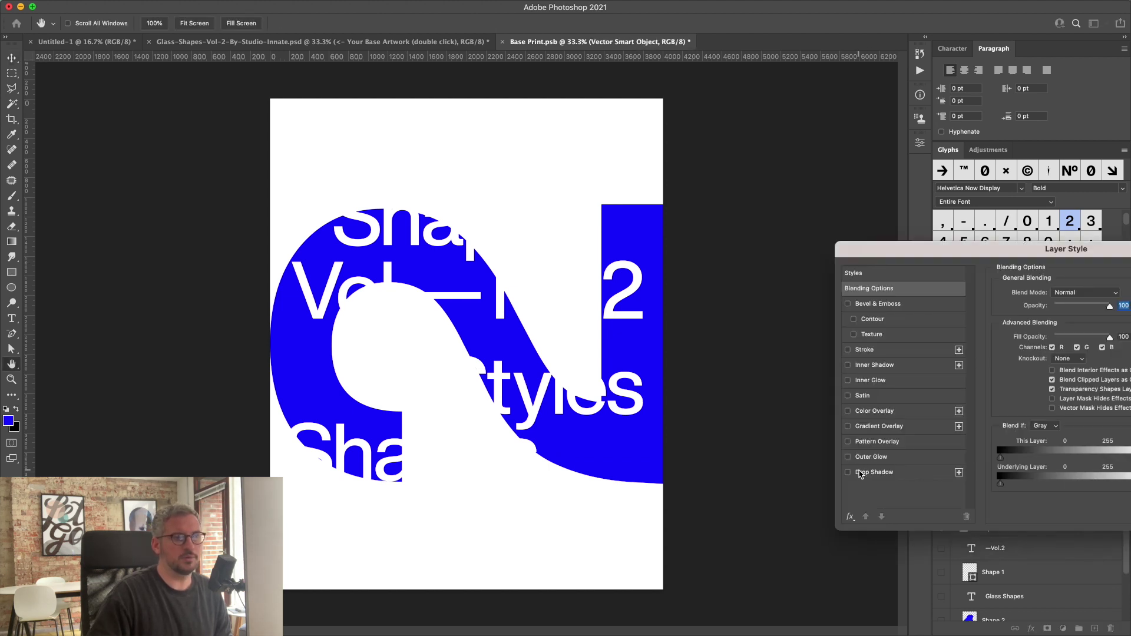
click(848, 412)
key(Return)
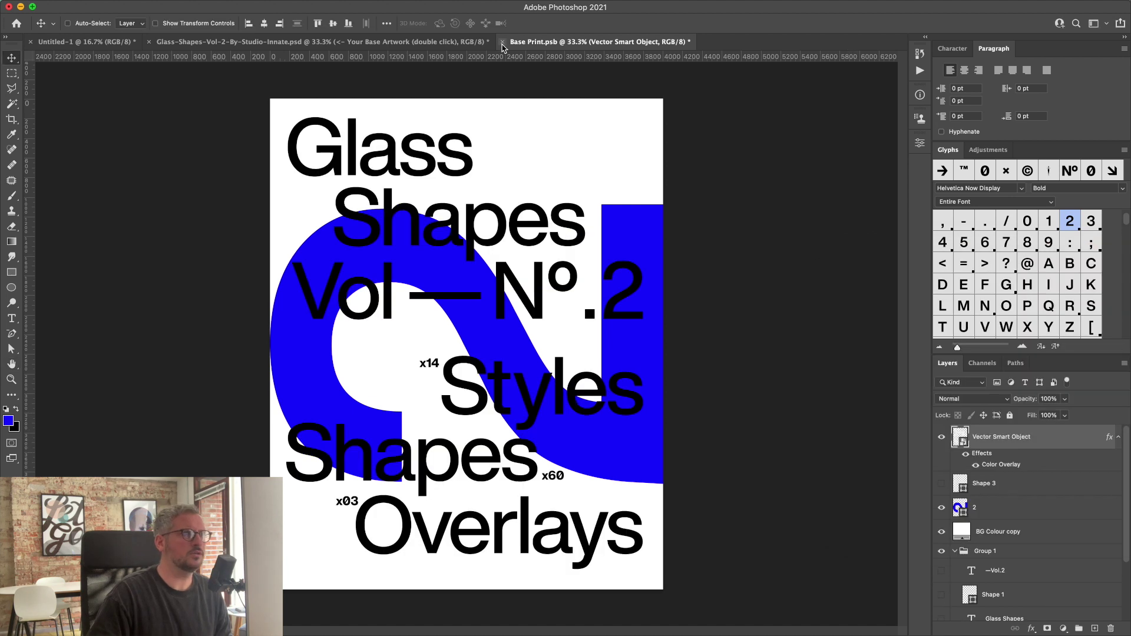
click(502, 42)
click(601, 184)
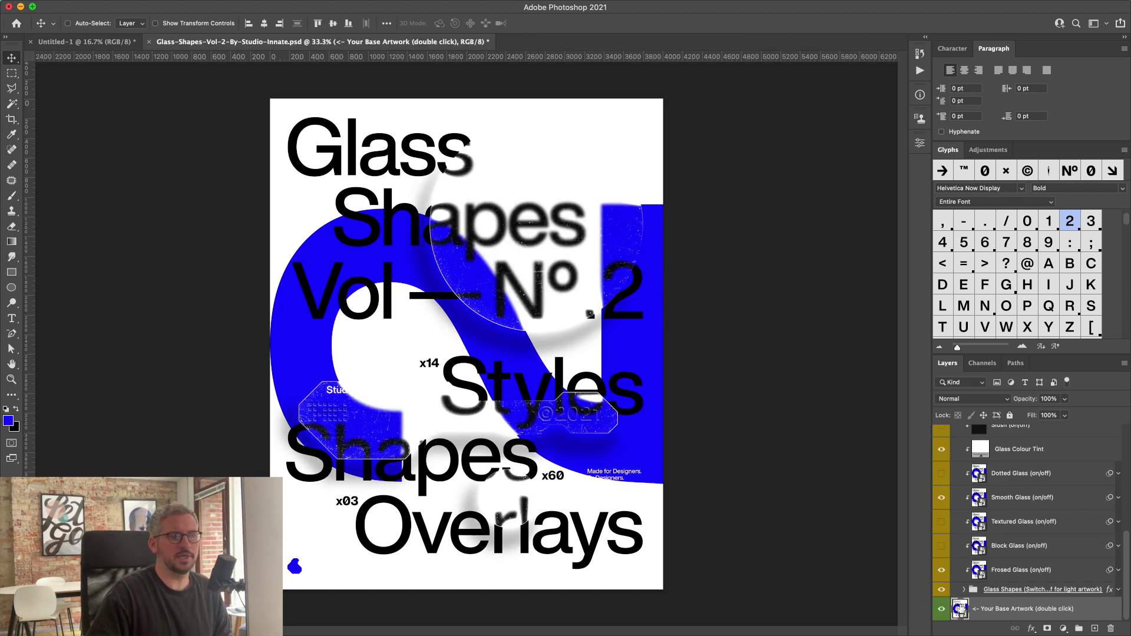
Step: Set the base artwork's BG Colour fill to light grey #afafaf and save it back into the poster
double_click(960, 609)
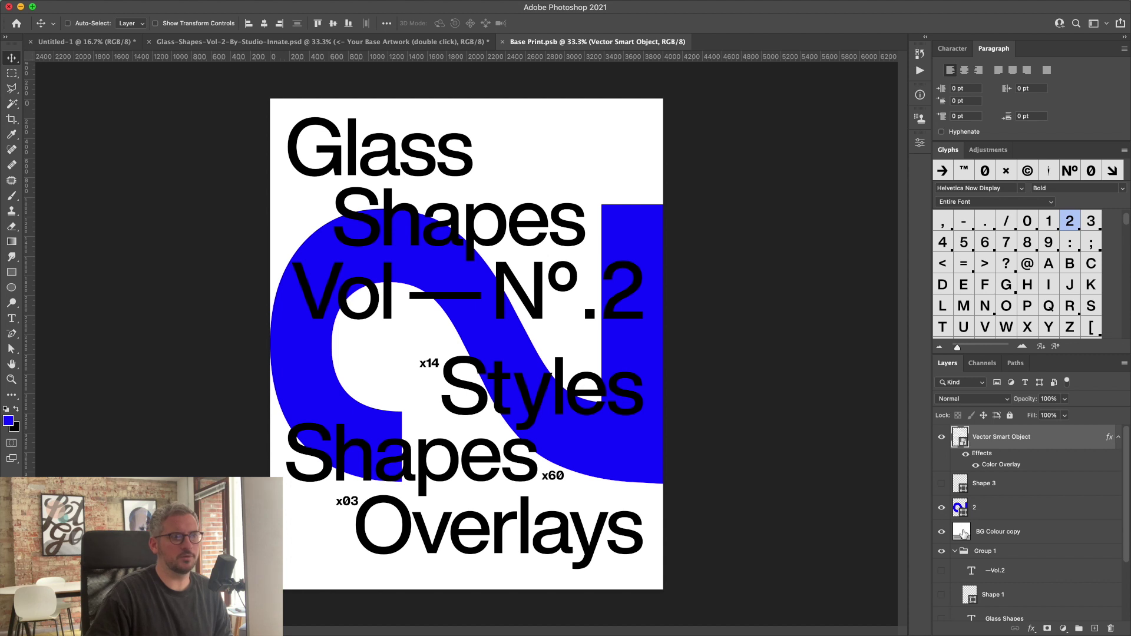
double_click(964, 534)
mouse_move(595, 283)
mouse_down()
mouse_move(517, 319)
mouse_move(551, 292)
mouse_up()
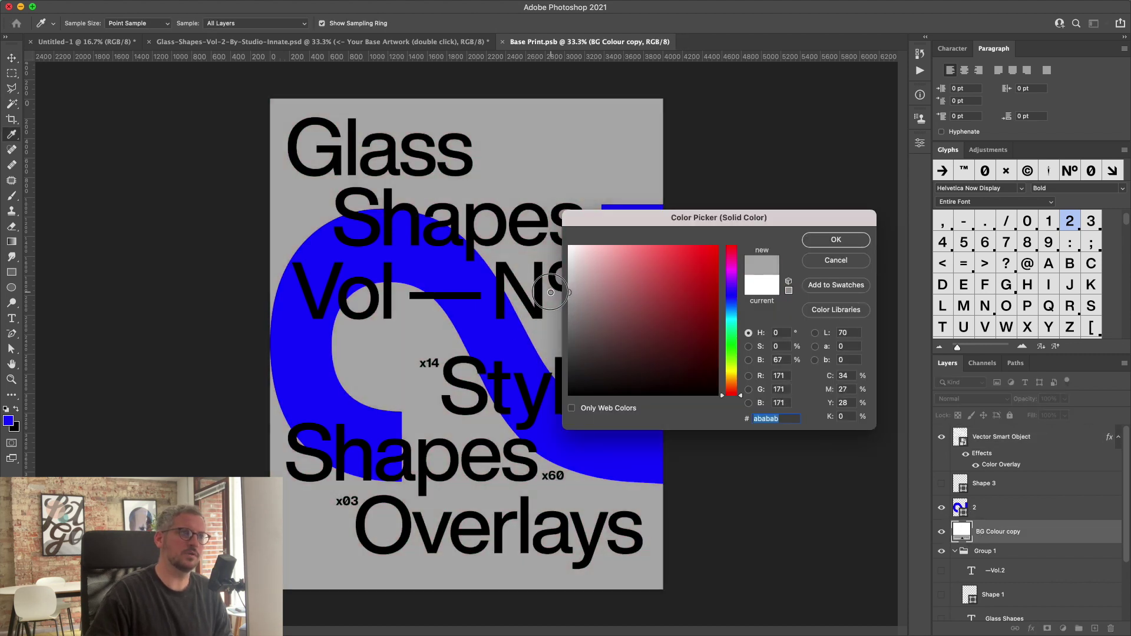
click(832, 242)
click(502, 42)
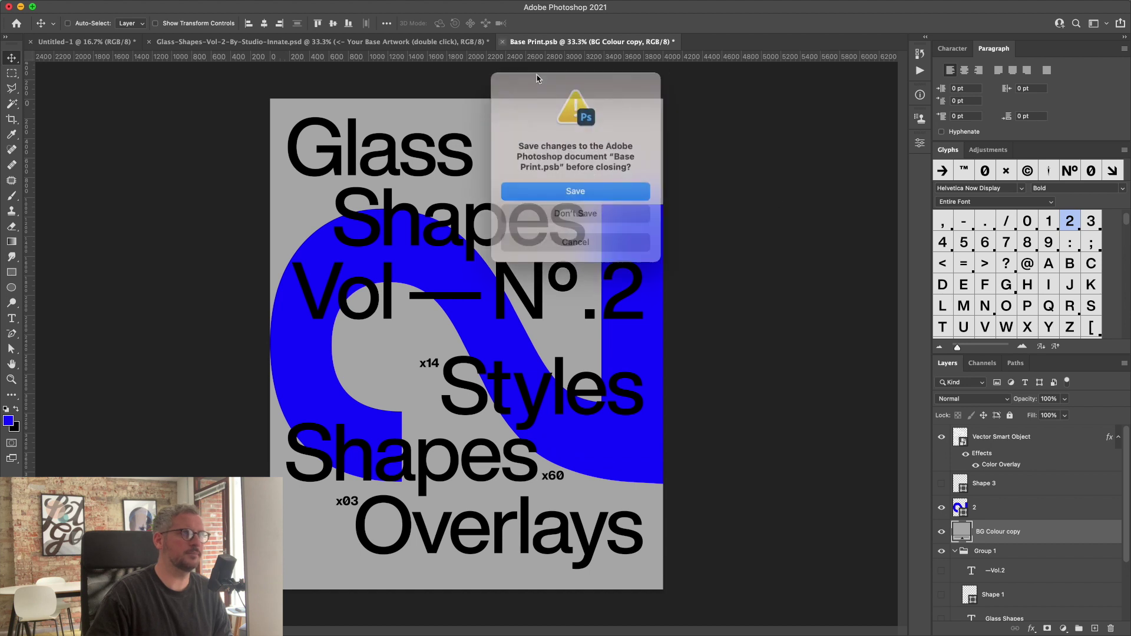
click(598, 188)
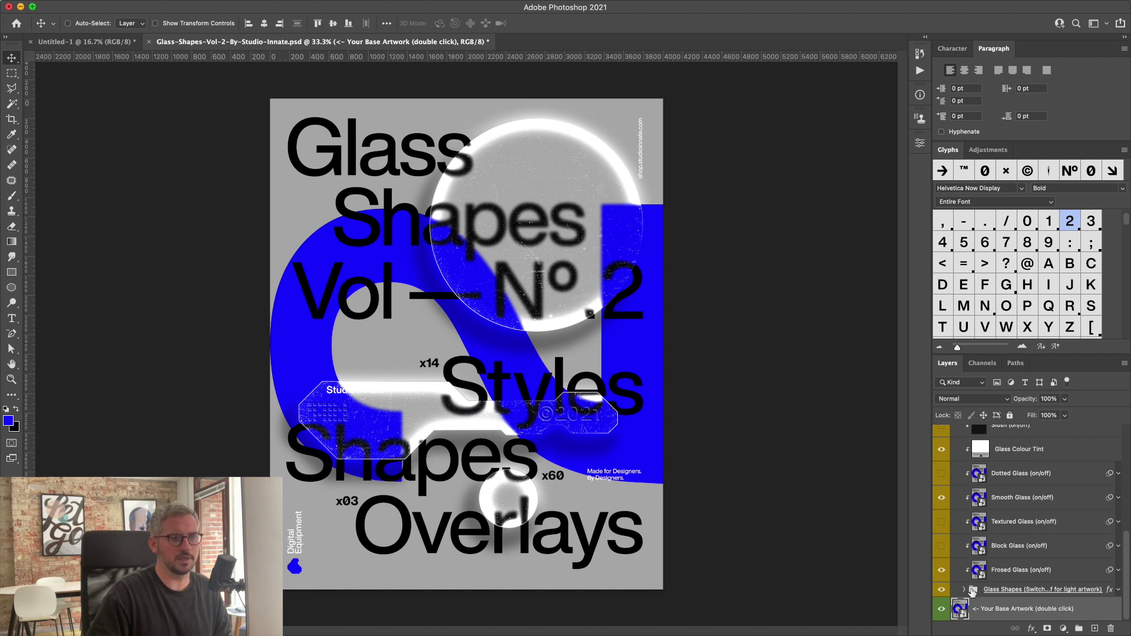
Step: Toggle the Glass Shapes group's Inner Glow and lower its opacity to about 28%
click(1119, 591)
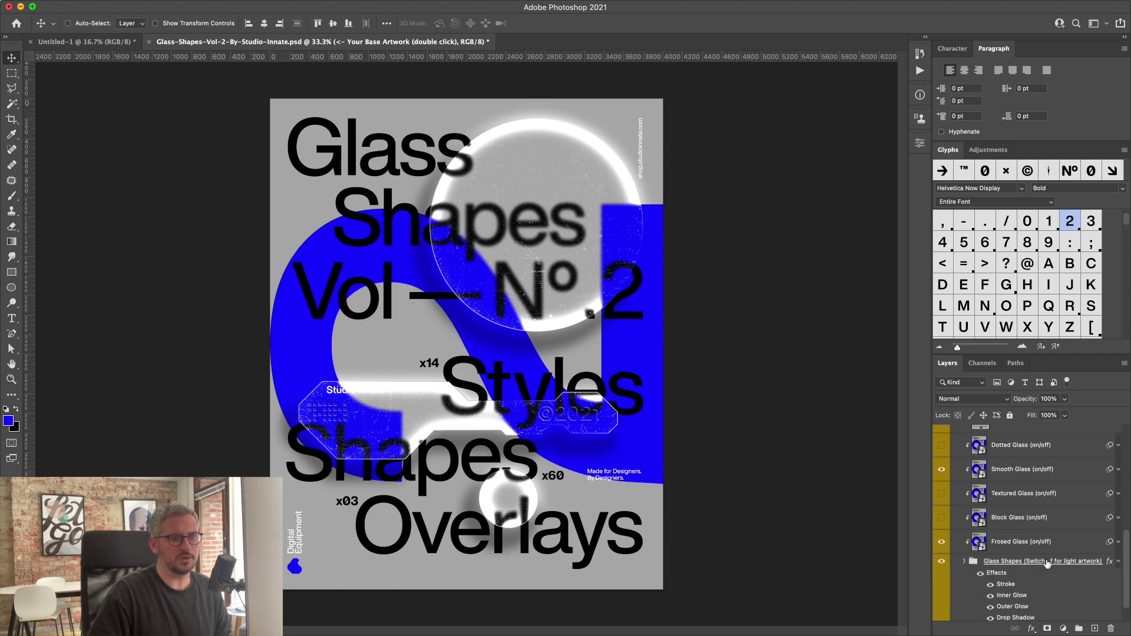
click(991, 569)
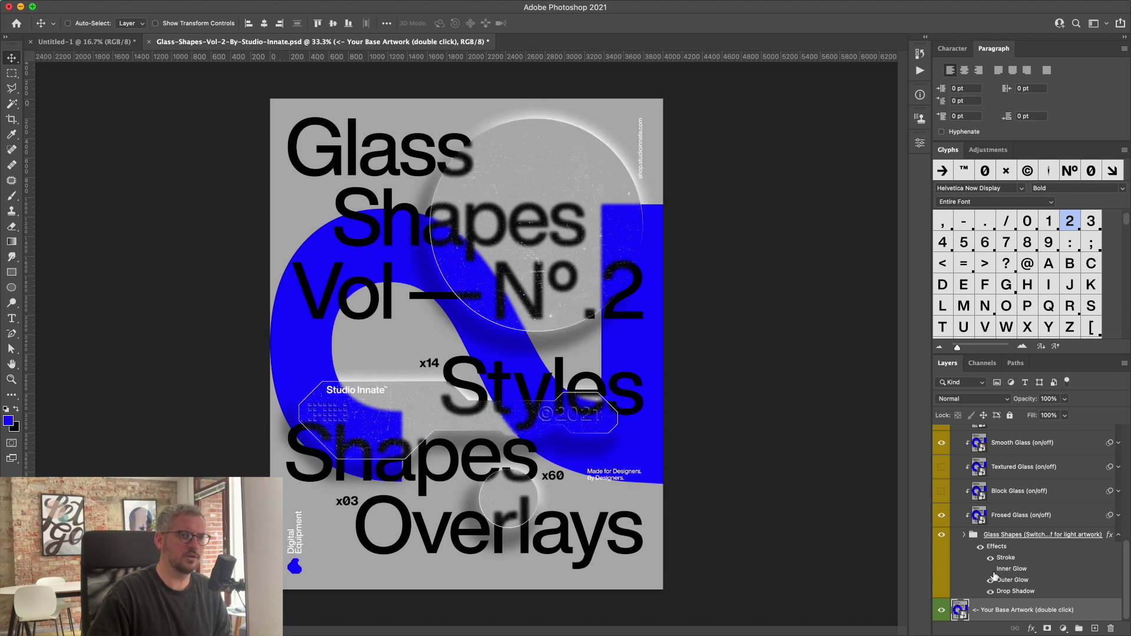
double_click(1010, 570)
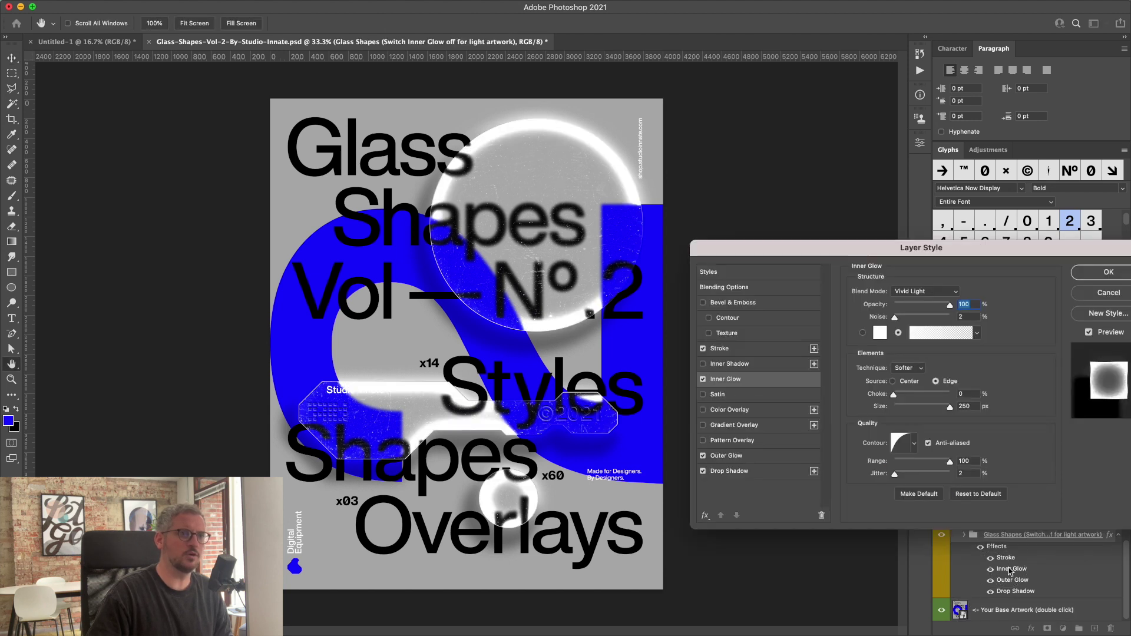
drag(949, 307, 912, 307)
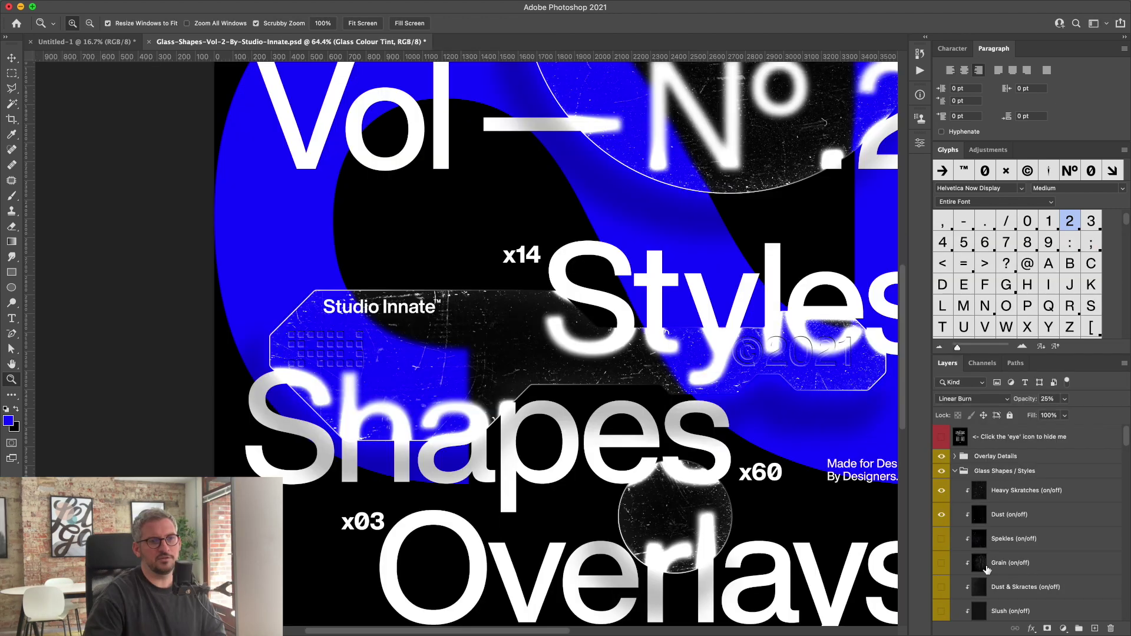
scroll(1000, 560, down, 3)
scroll(1001, 560, down, 3)
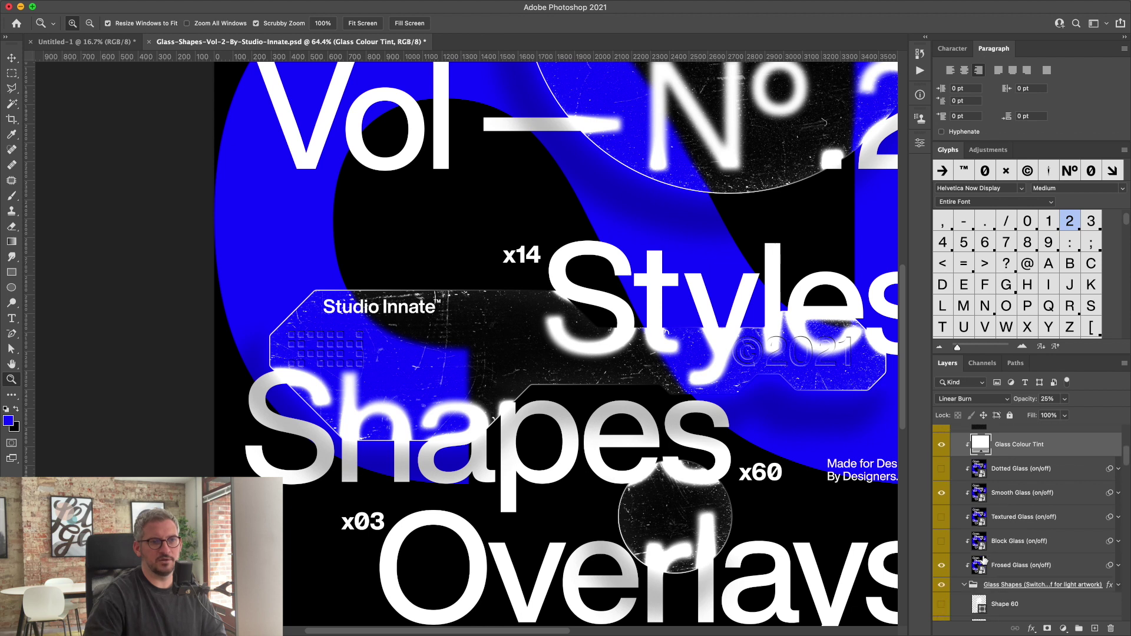
scroll(1001, 560, down, 5)
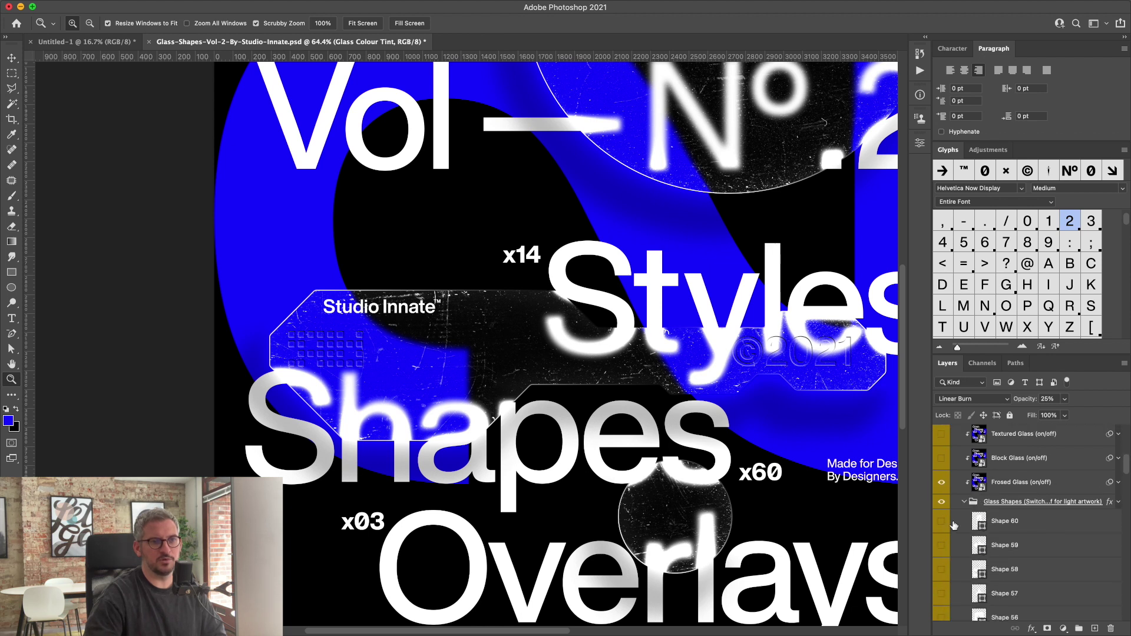
scroll(970, 527, down, 3)
scroll(966, 534, down, 5)
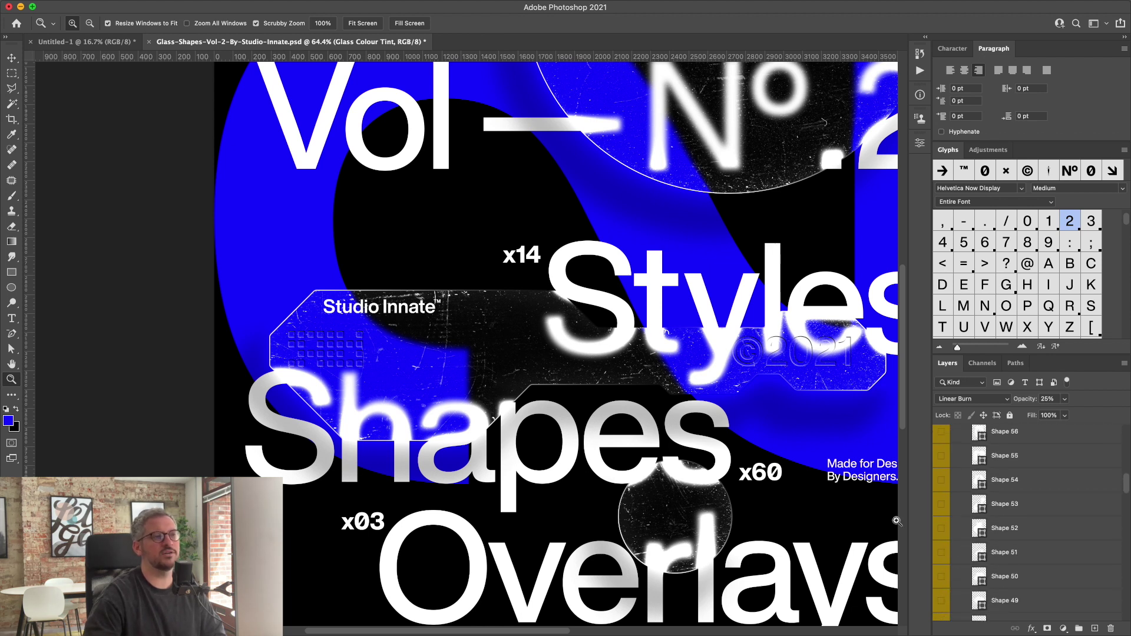
click(10, 289)
click(1064, 538)
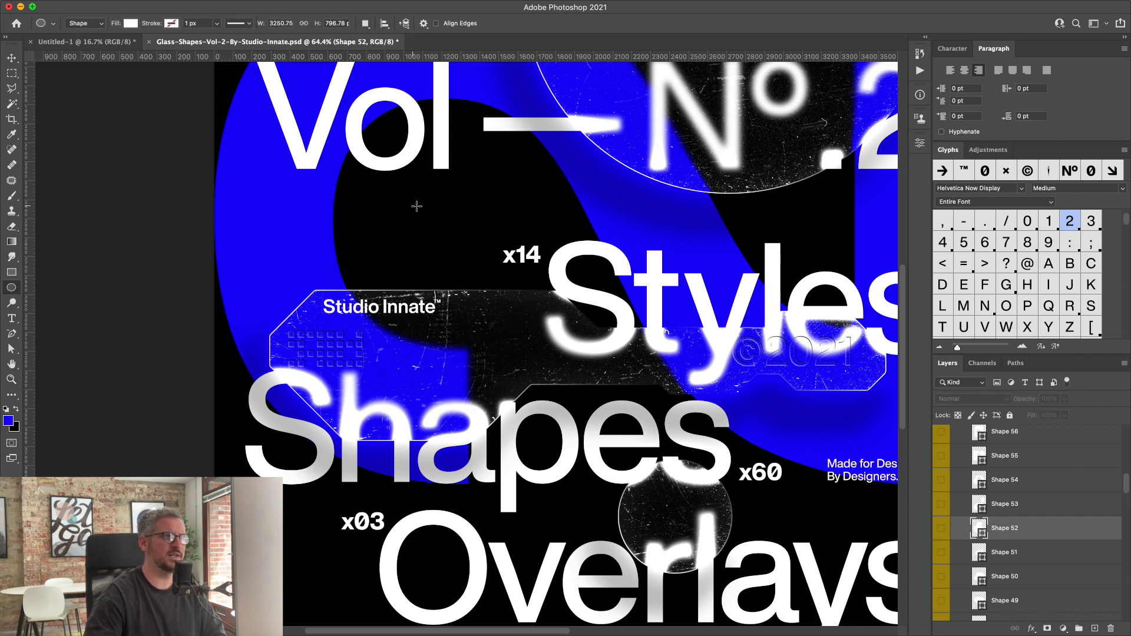
key(z)
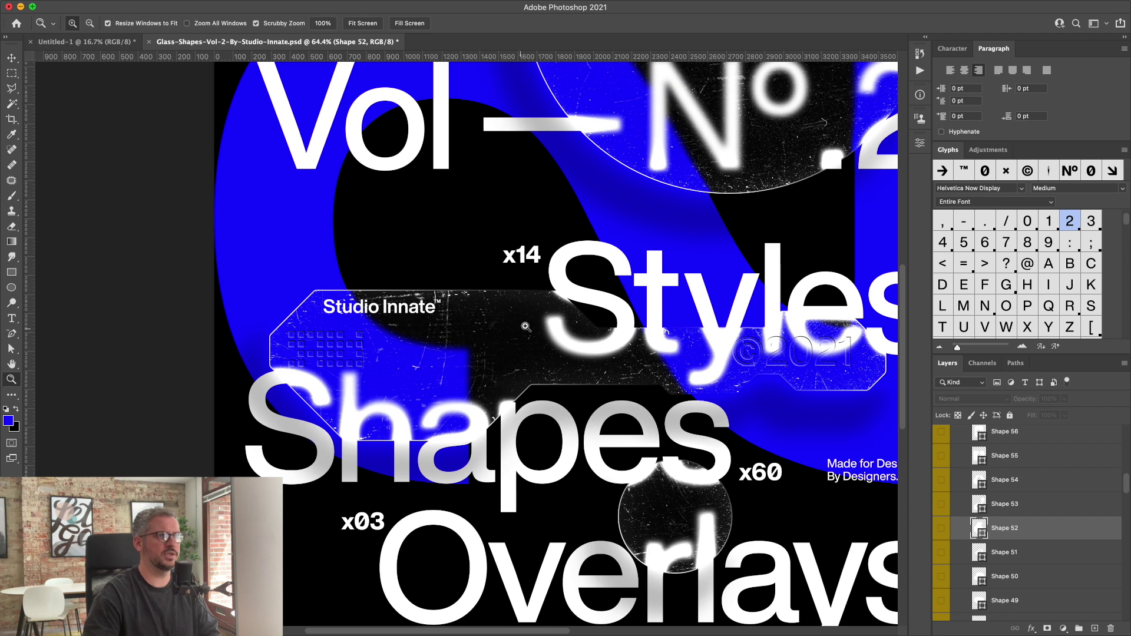
alt+click(559, 317)
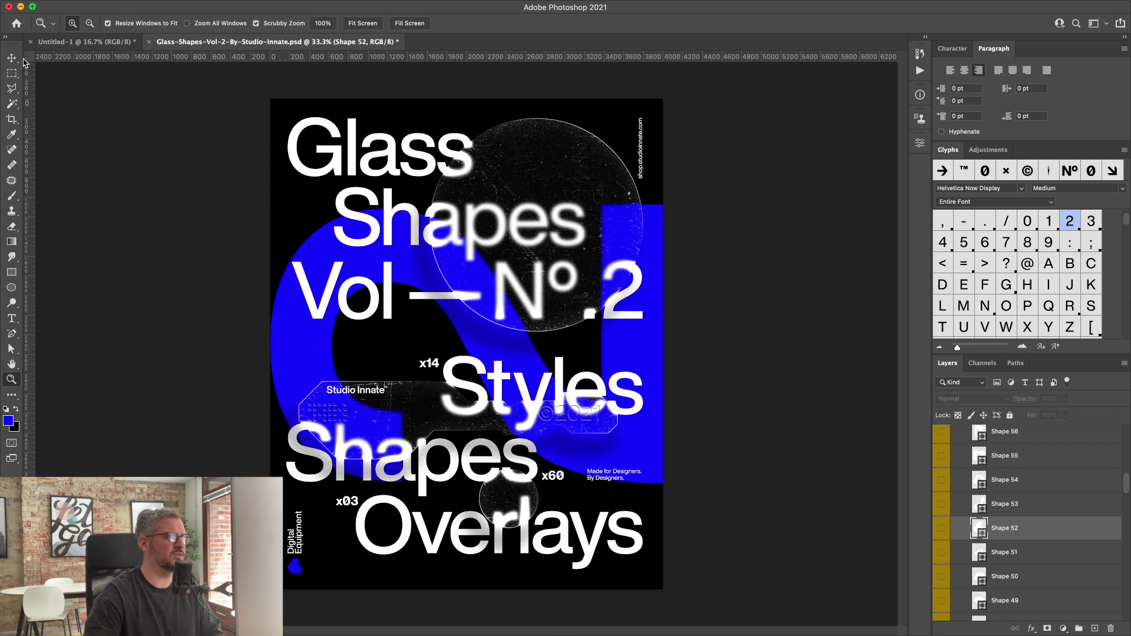
click(11, 288)
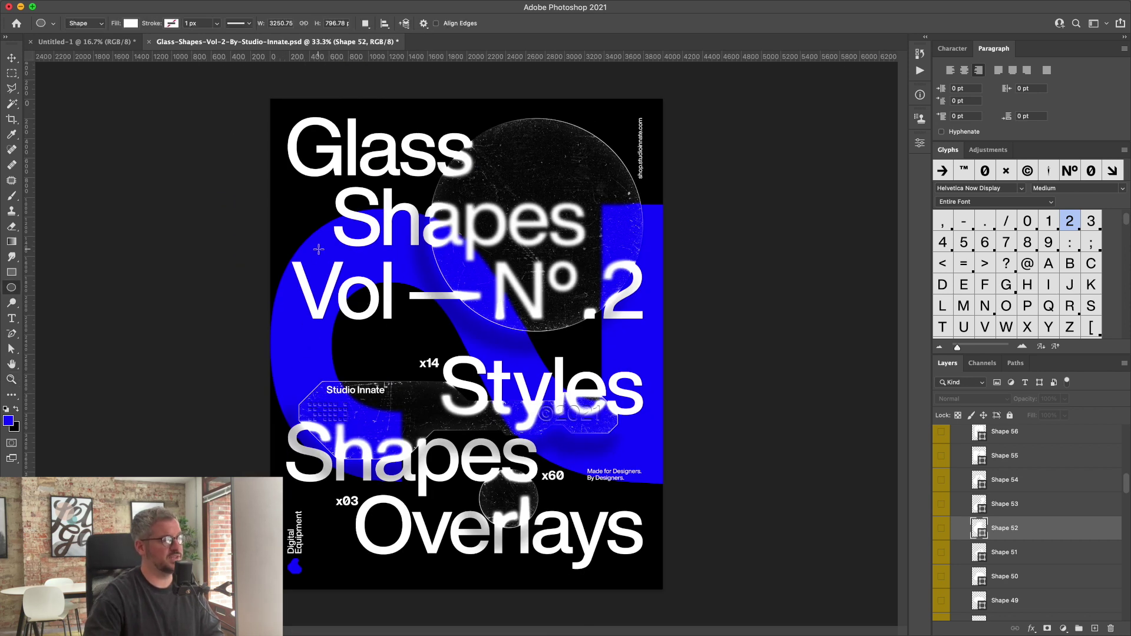
drag(319, 249, 490, 358)
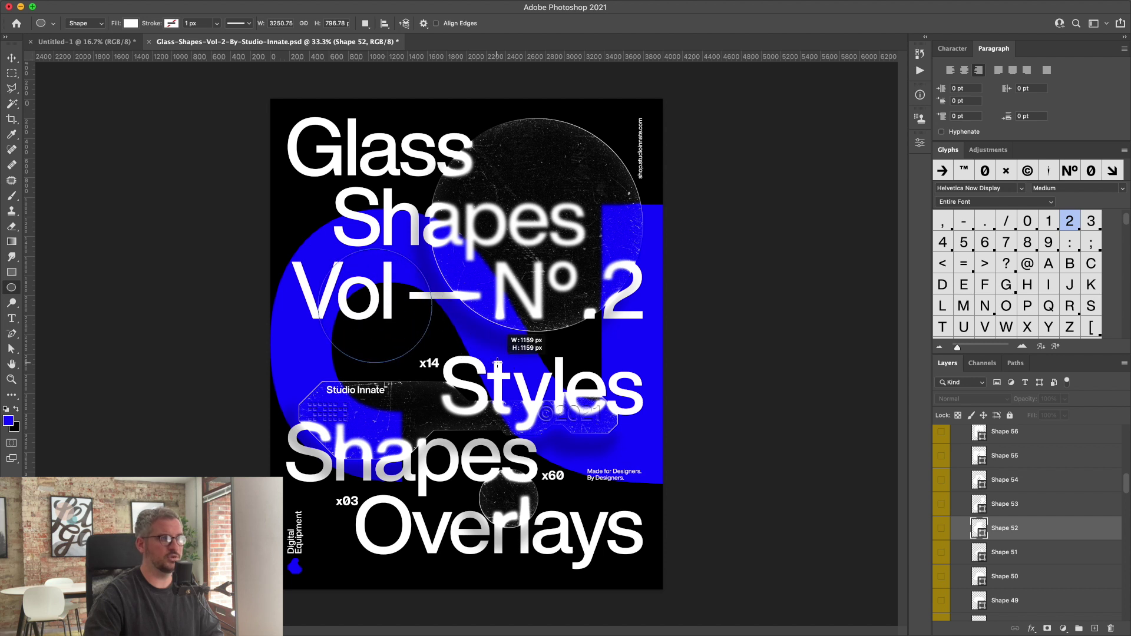
click(11, 59)
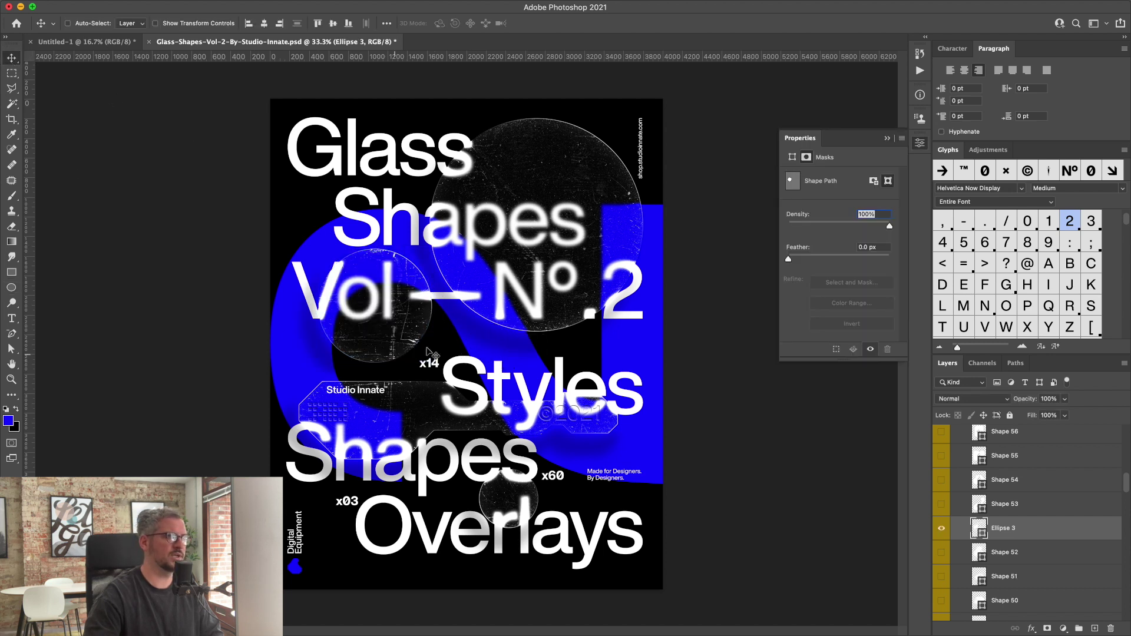
mouse_move(405, 331)
mouse_down()
mouse_move(466, 341)
mouse_move(370, 315)
mouse_up()
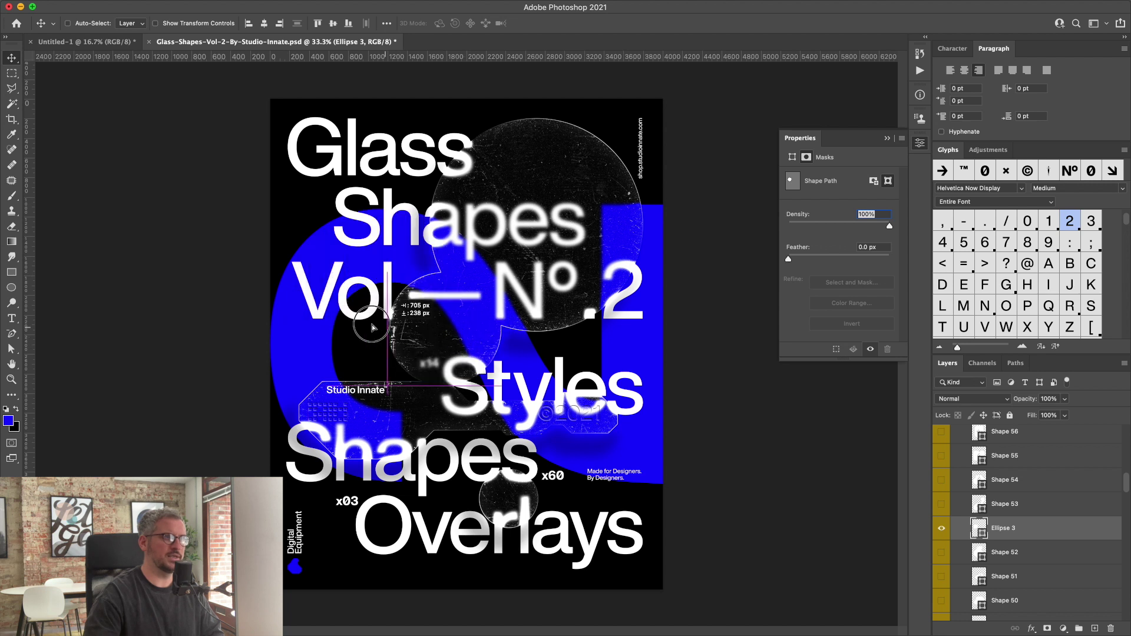
drag(370, 315, 357, 196)
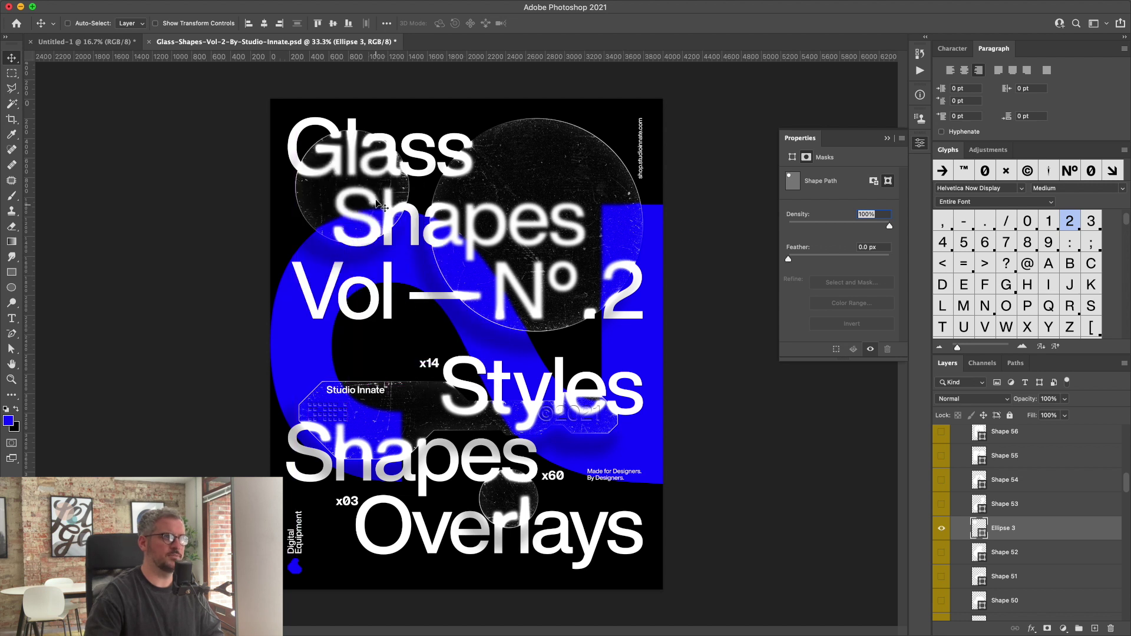
drag(1017, 529, 1111, 629)
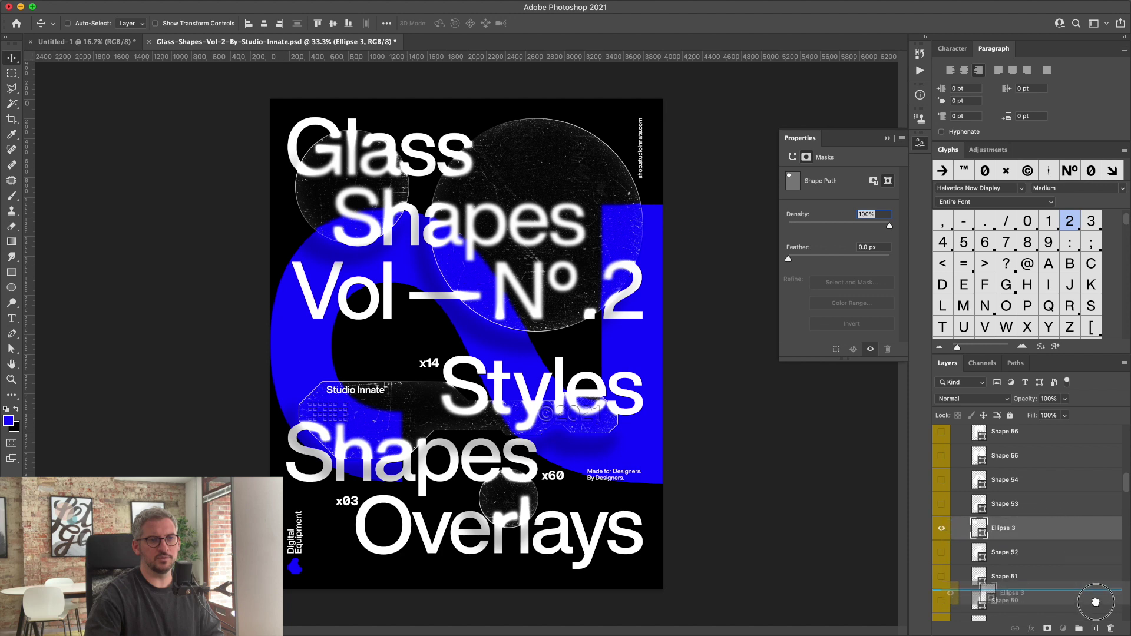
Step: Preview the glass bar, Shape 3, Ellipse 2 and Shape 19 glass shapes one by one
scroll(978, 498, up, 3)
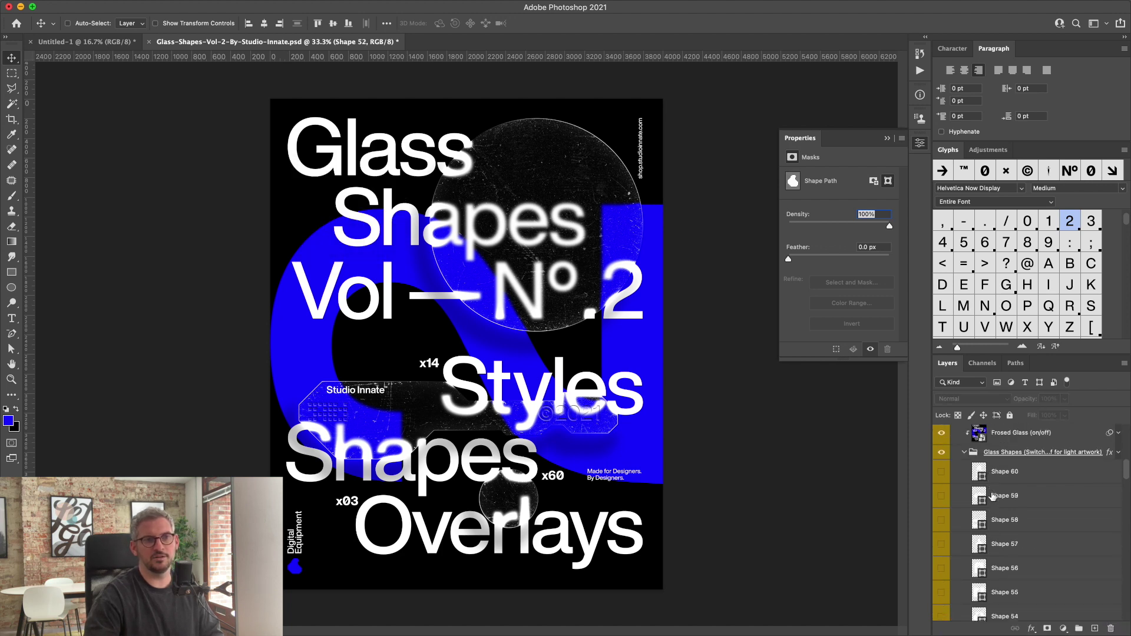
scroll(950, 500, up, 1)
scroll(978, 519, down, 15)
click(941, 585)
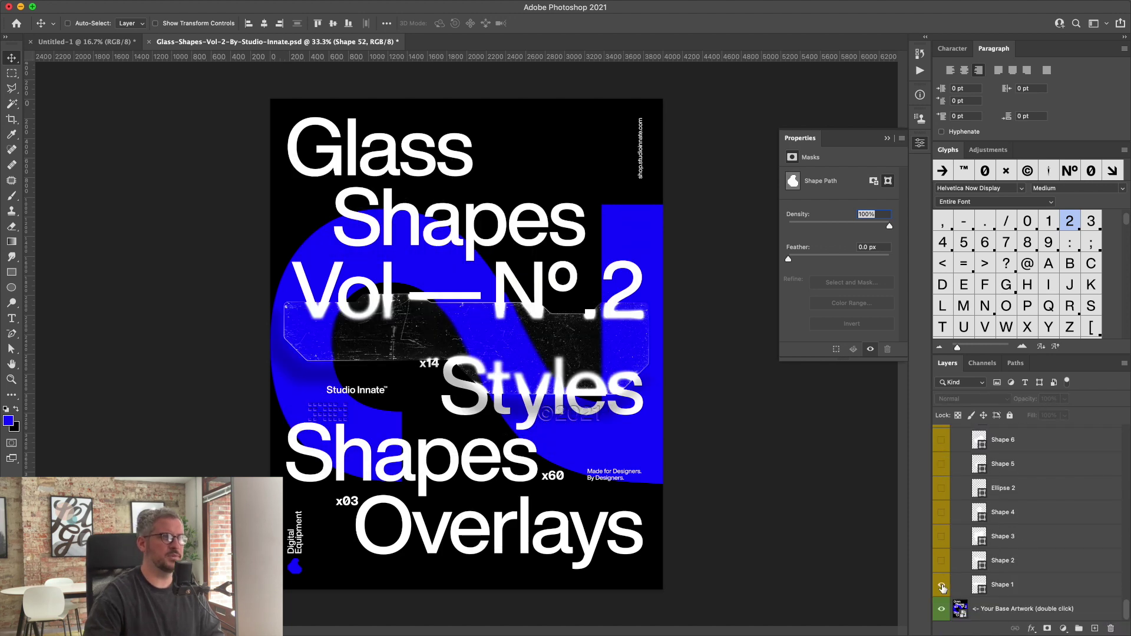
click(942, 586)
click(941, 537)
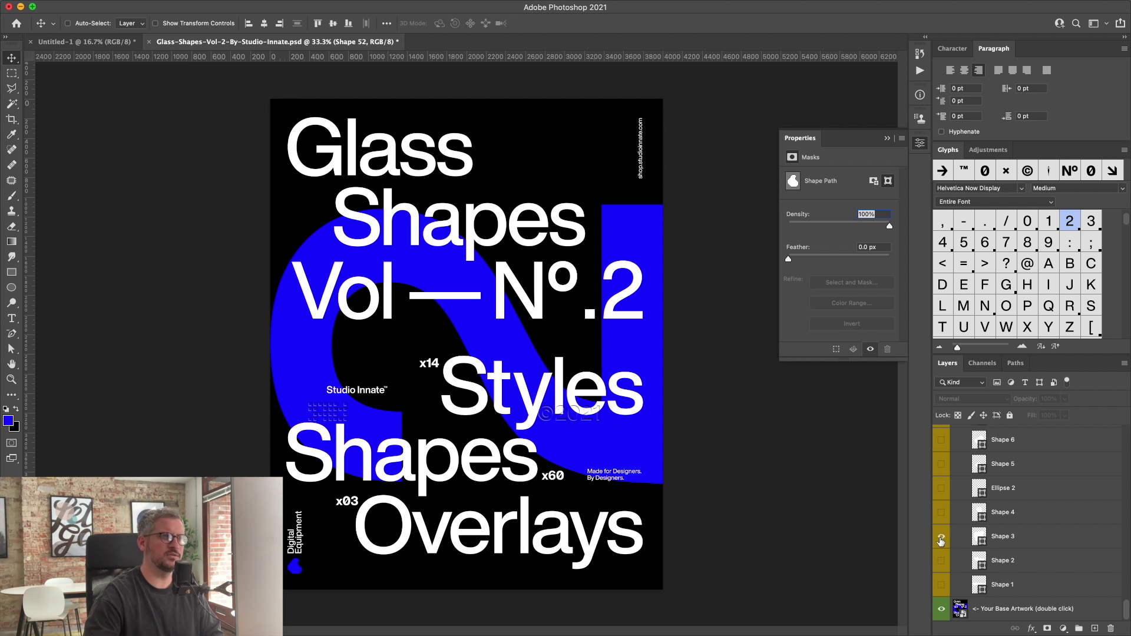
click(941, 537)
scroll(941, 524, up, 1)
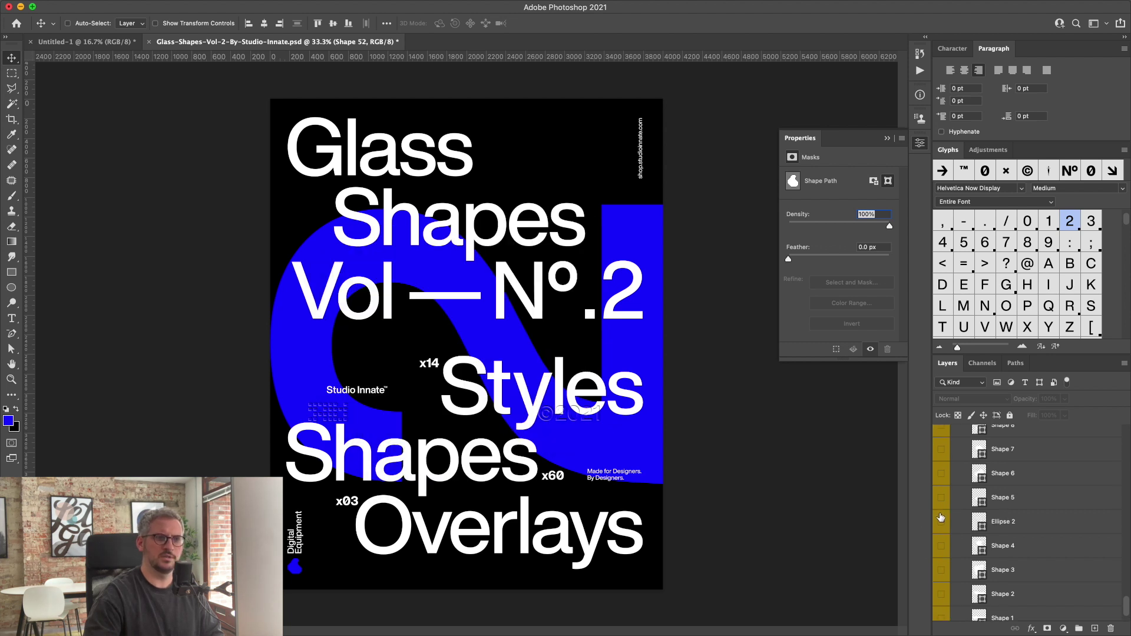
click(941, 523)
click(941, 523)
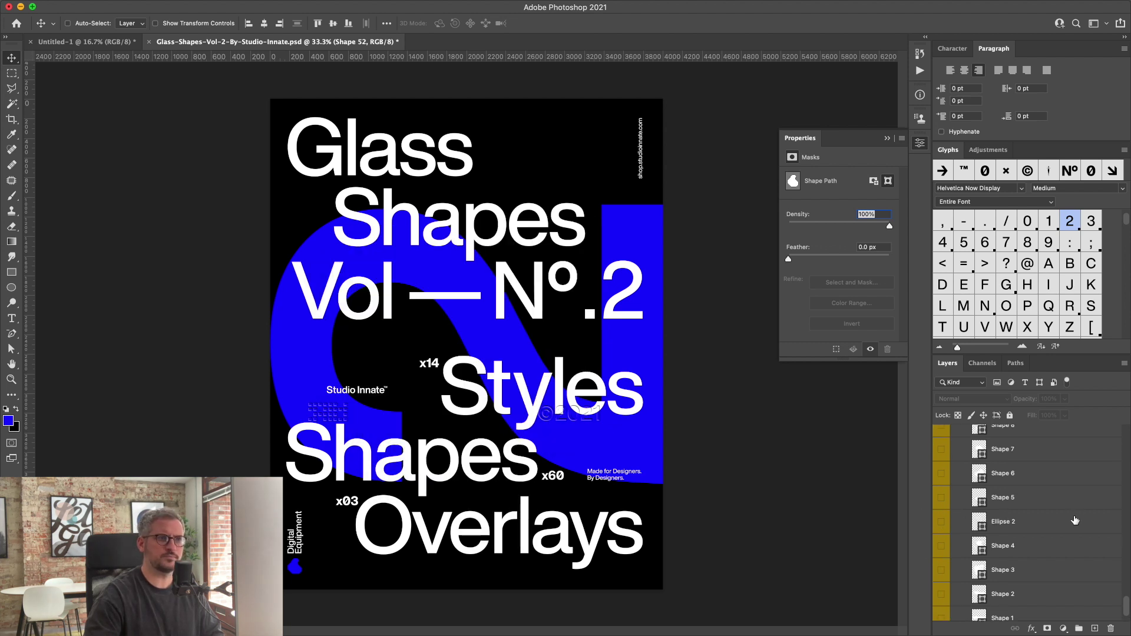
scroll(967, 507, up, 6)
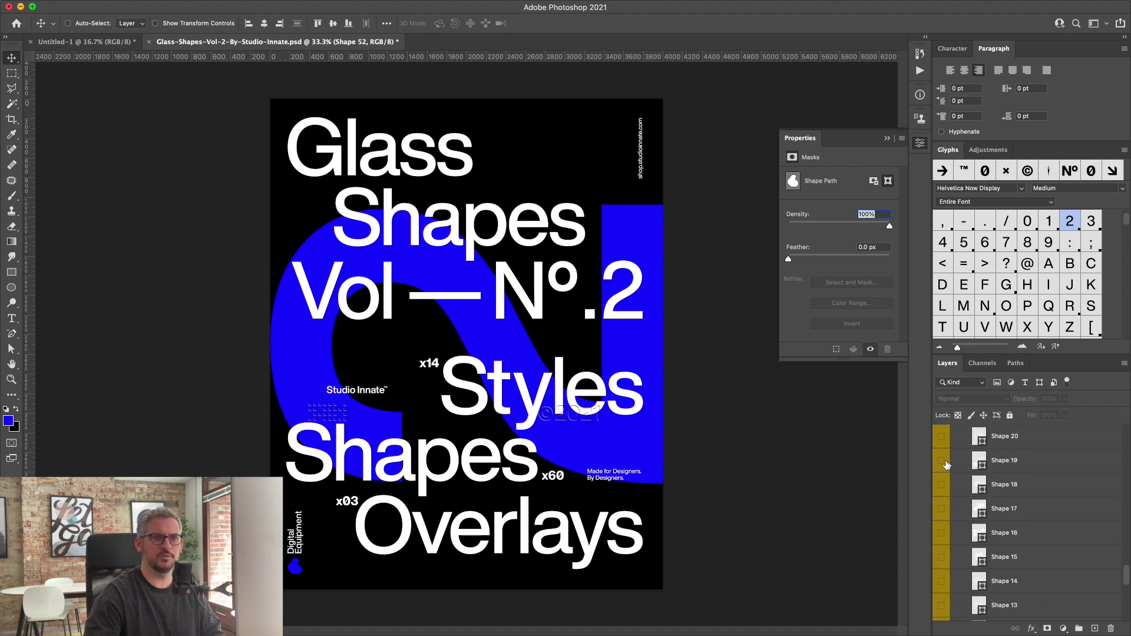
click(941, 460)
scroll(995, 473, up, 5)
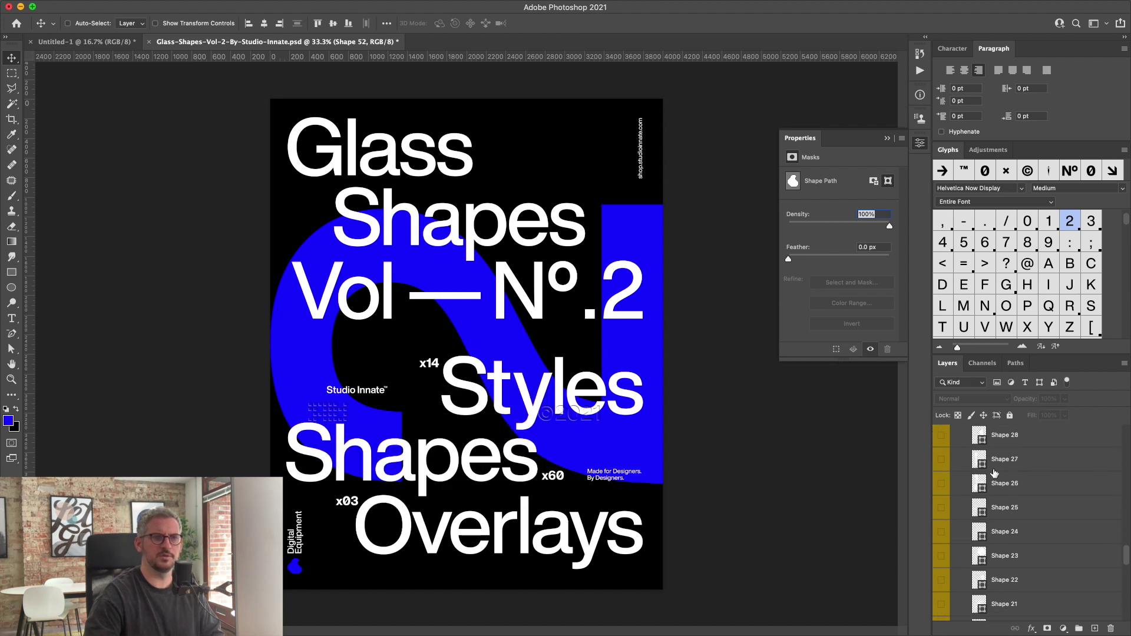
scroll(1055, 520, up, 2)
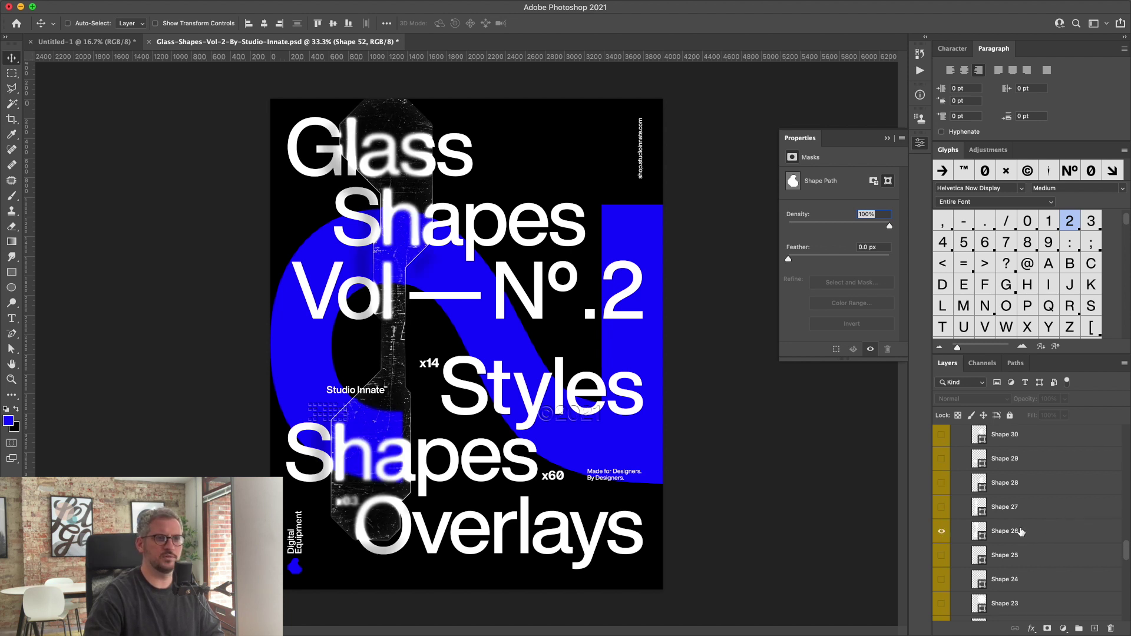
scroll(1021, 532, up, 1)
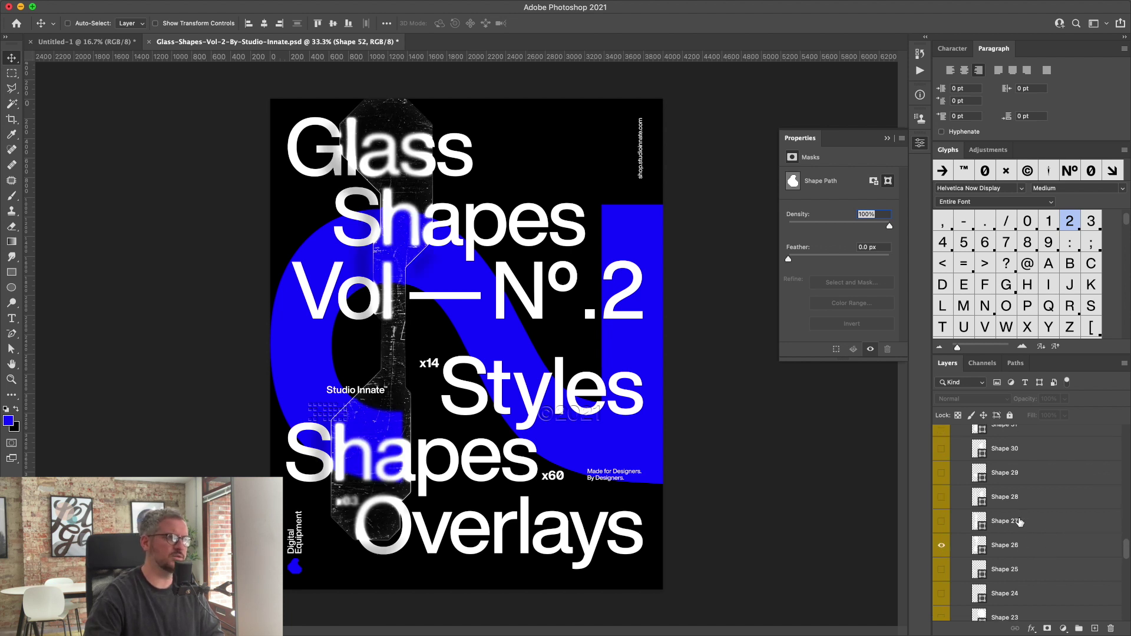
Step: Move Shape 26 to the right, then undo and redo to settle on the large central glass shape
click(1040, 551)
drag(406, 217, 518, 235)
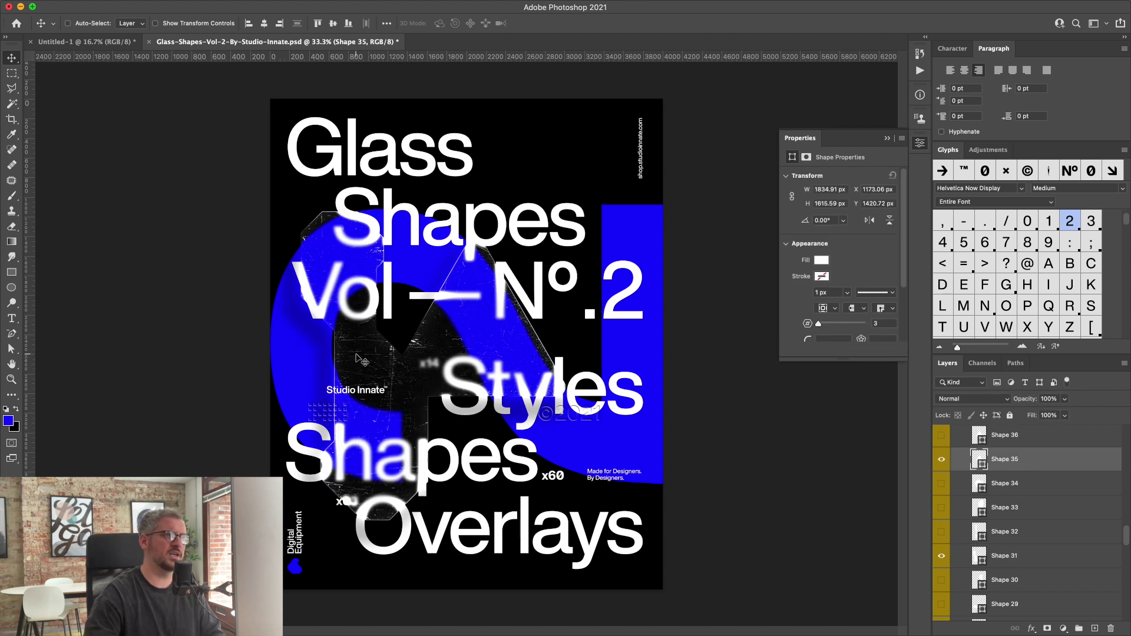
scroll(1036, 516, up, 2)
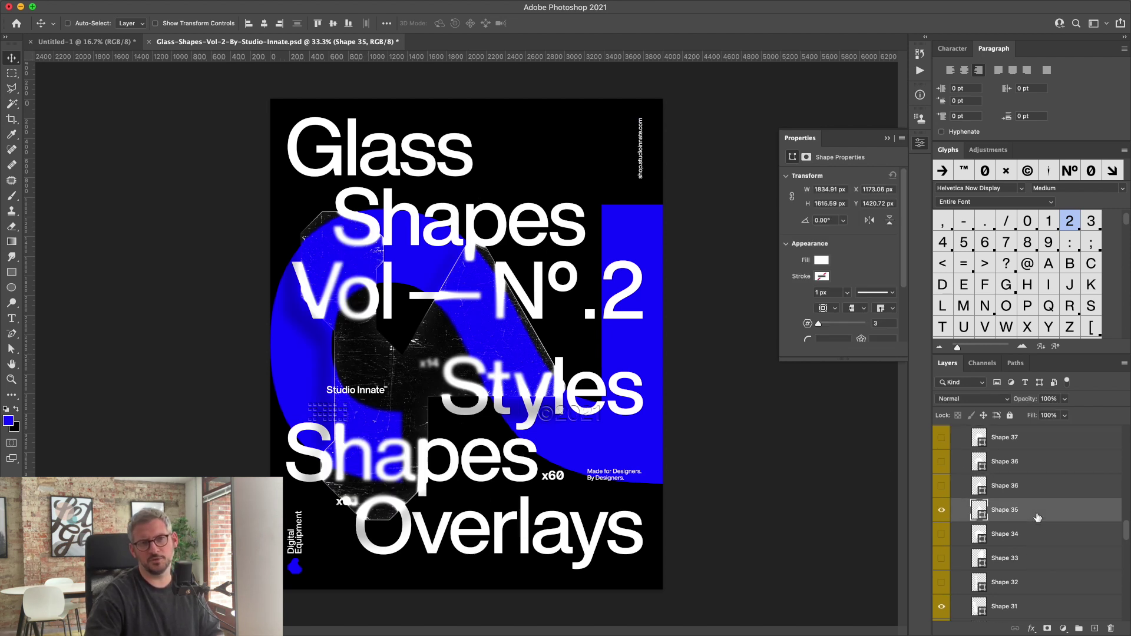
scroll(1036, 516, up, 3)
scroll(1035, 516, up, 3)
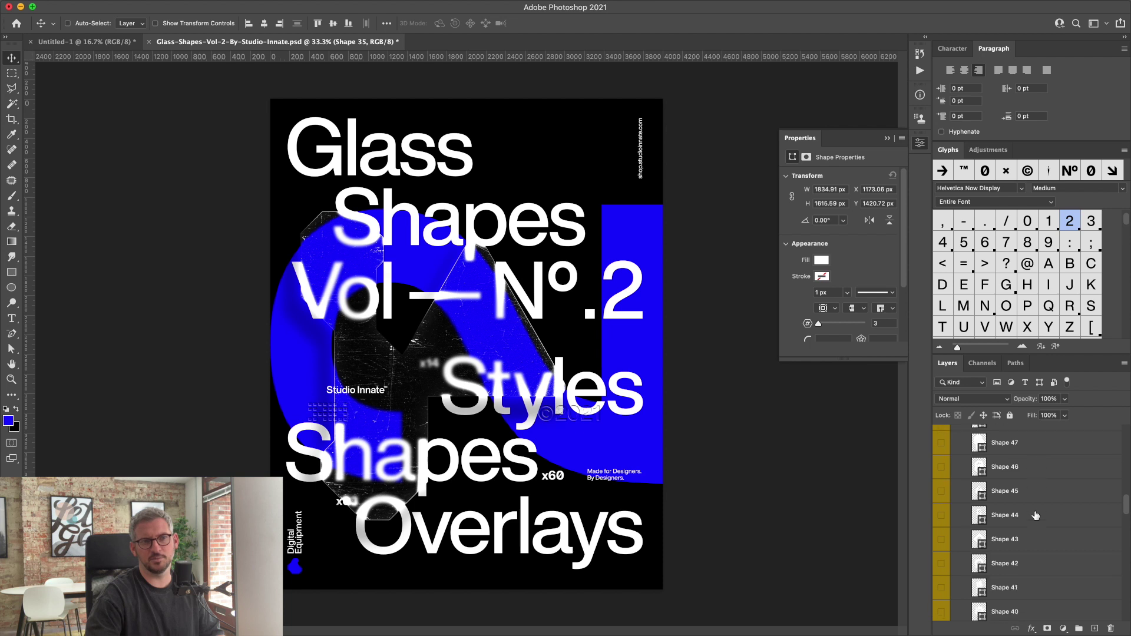
scroll(1035, 516, down, 5)
scroll(1035, 516, up, 10)
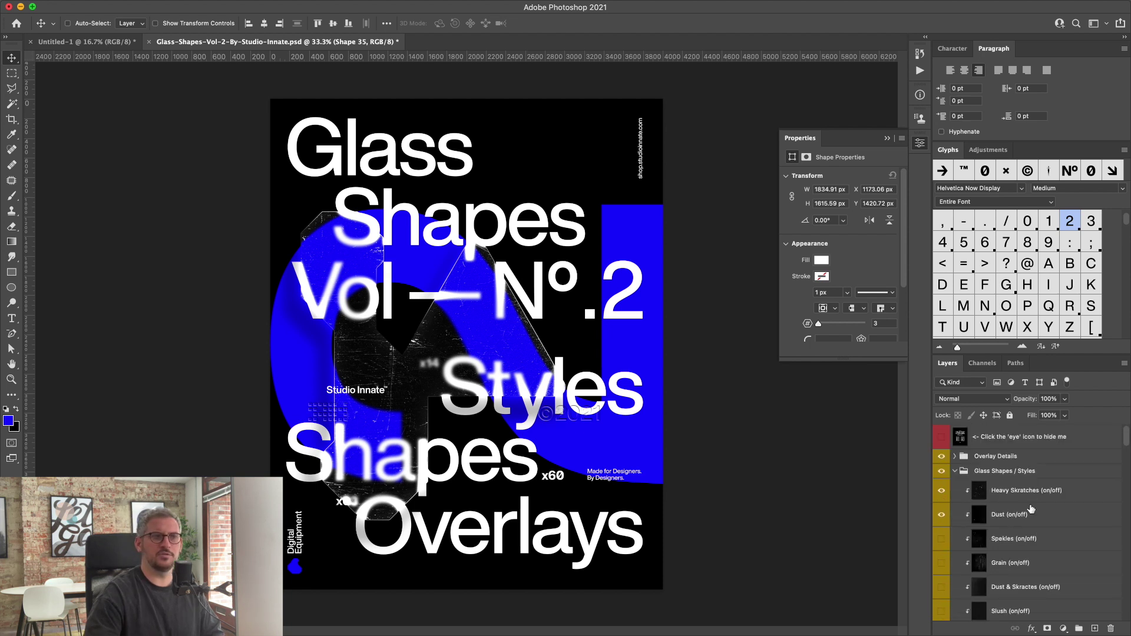
scroll(1005, 529, down, 5)
scroll(1002, 528, down, 5)
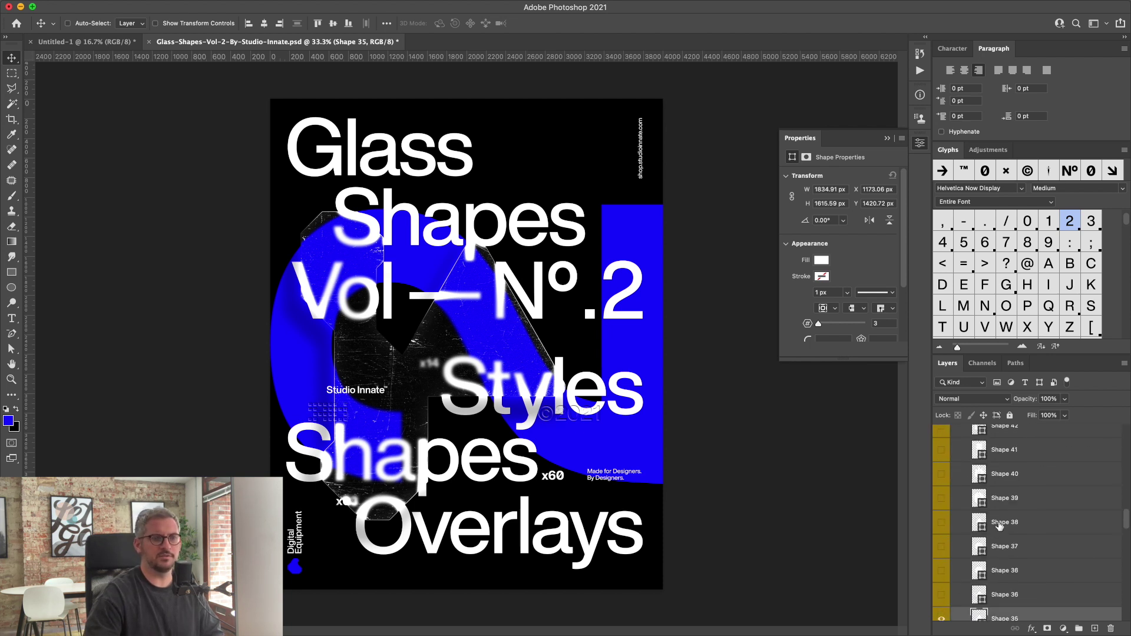
key(ctrl+comma)
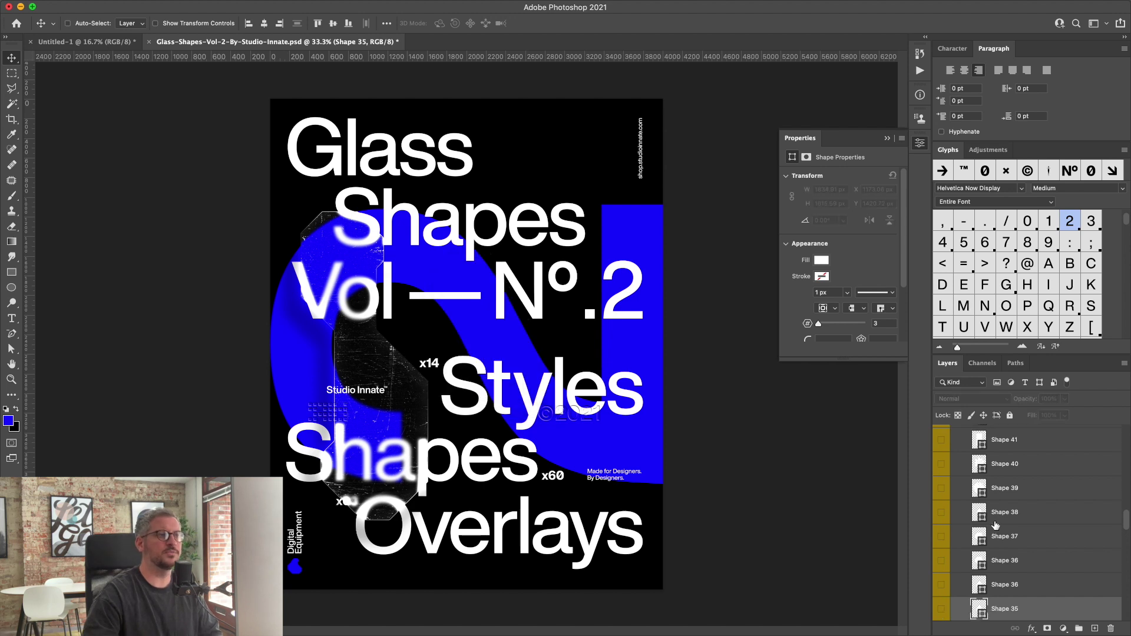
key(ctrl+comma)
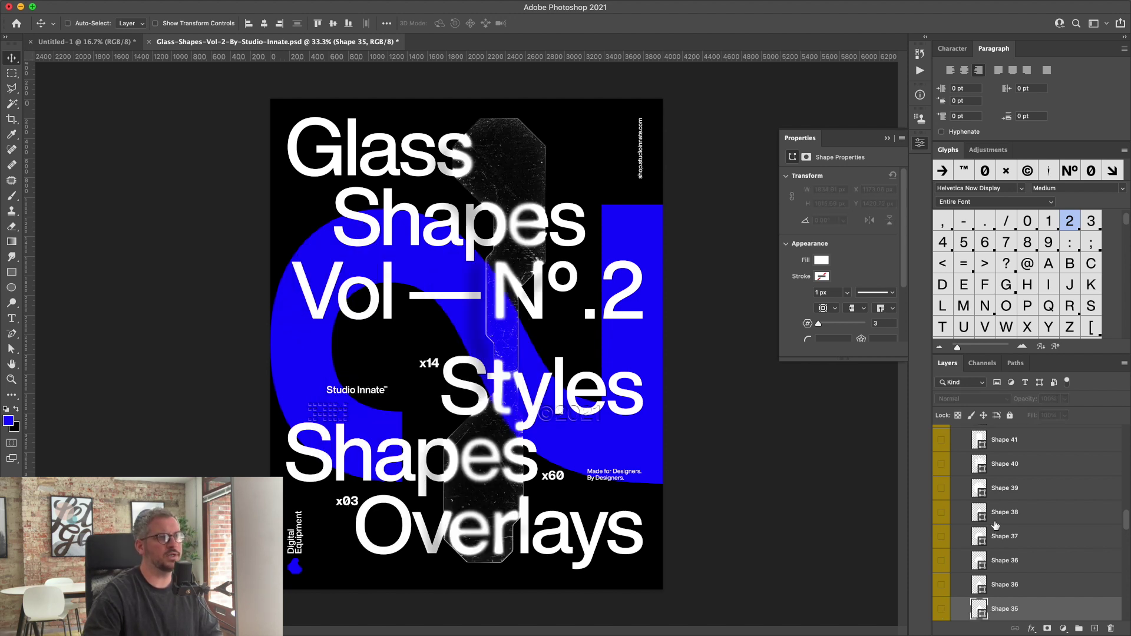
key(ctrl+z)
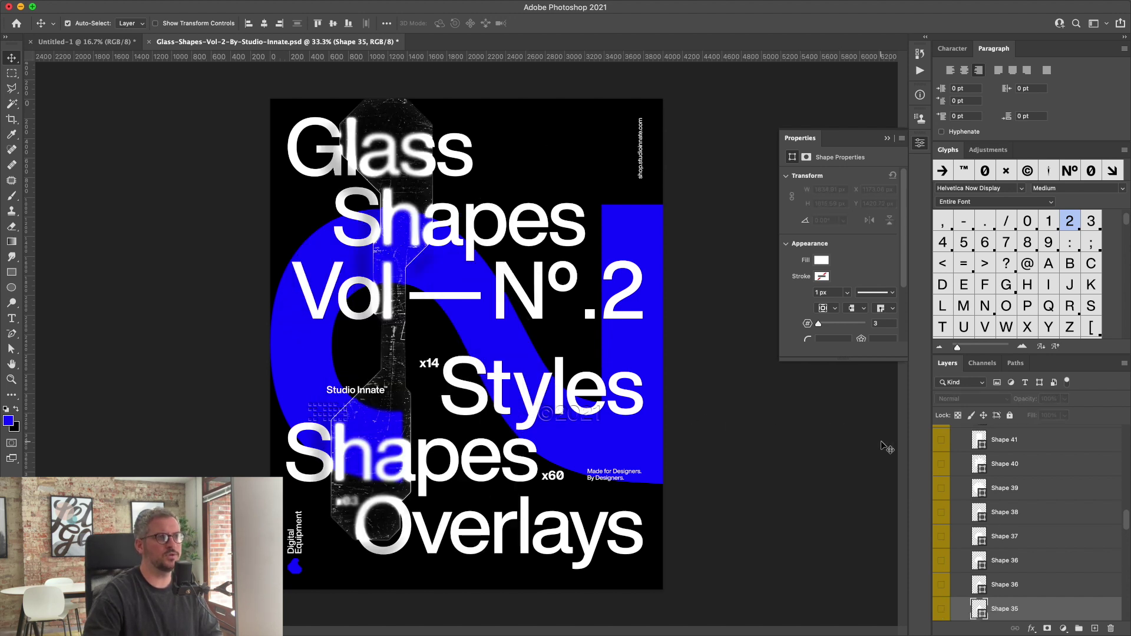
key(ctrl+comma)
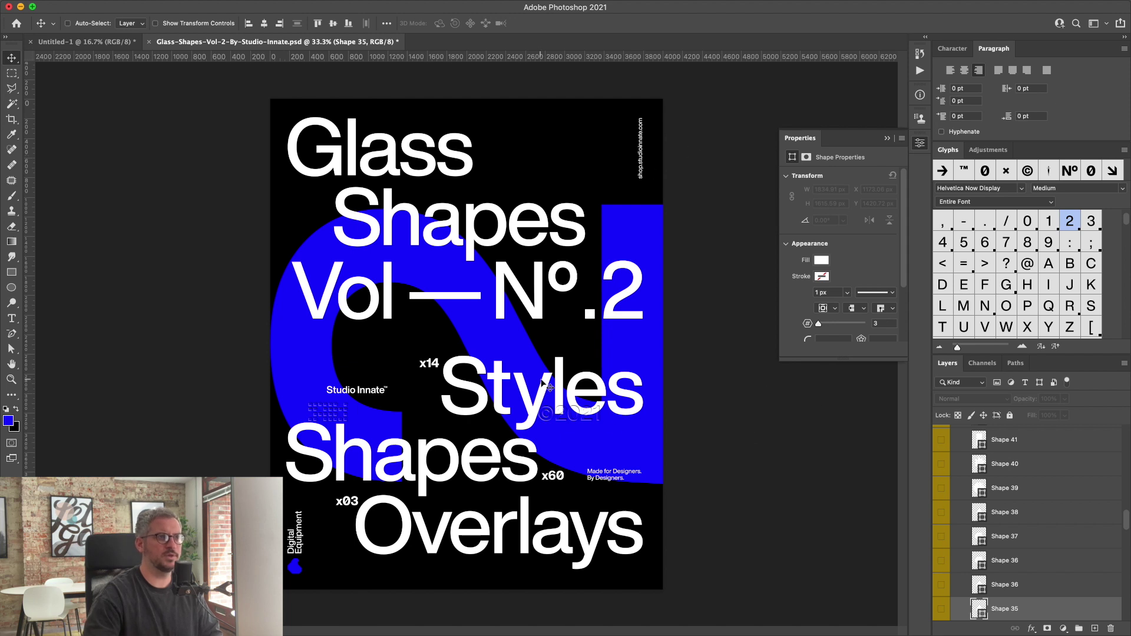
key(ctrl+comma)
key(ctrl+comma)
key(ctrl+comma)
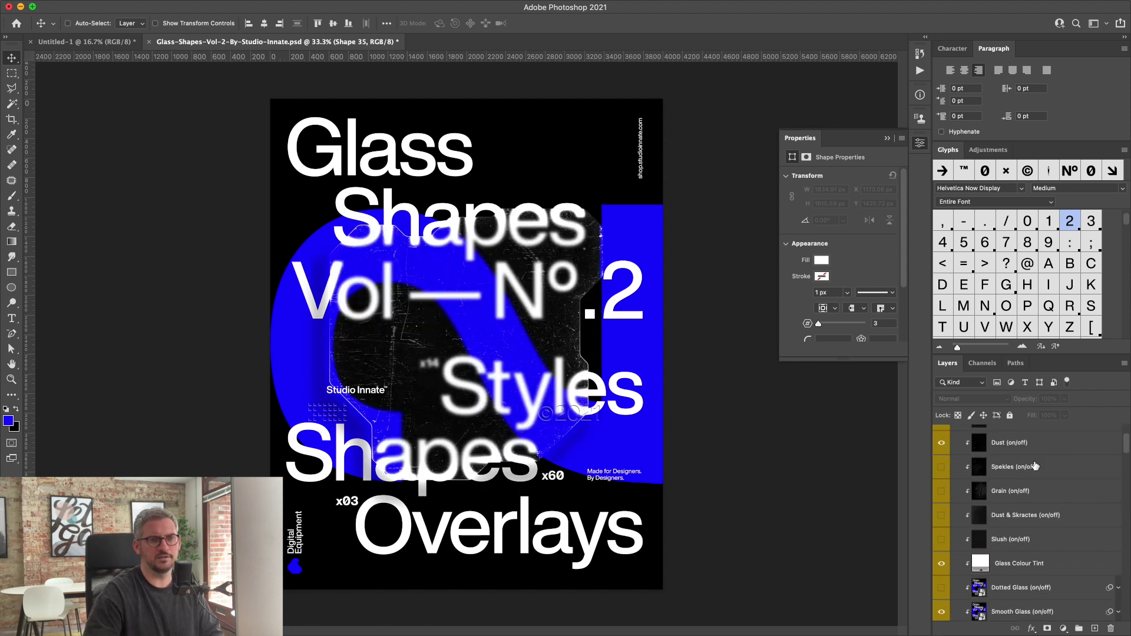
scroll(979, 467, up, 10)
Step: Swap Standard Overlay for Inward Glass and place its ©2021 copy text above 'Styles'
click(956, 471)
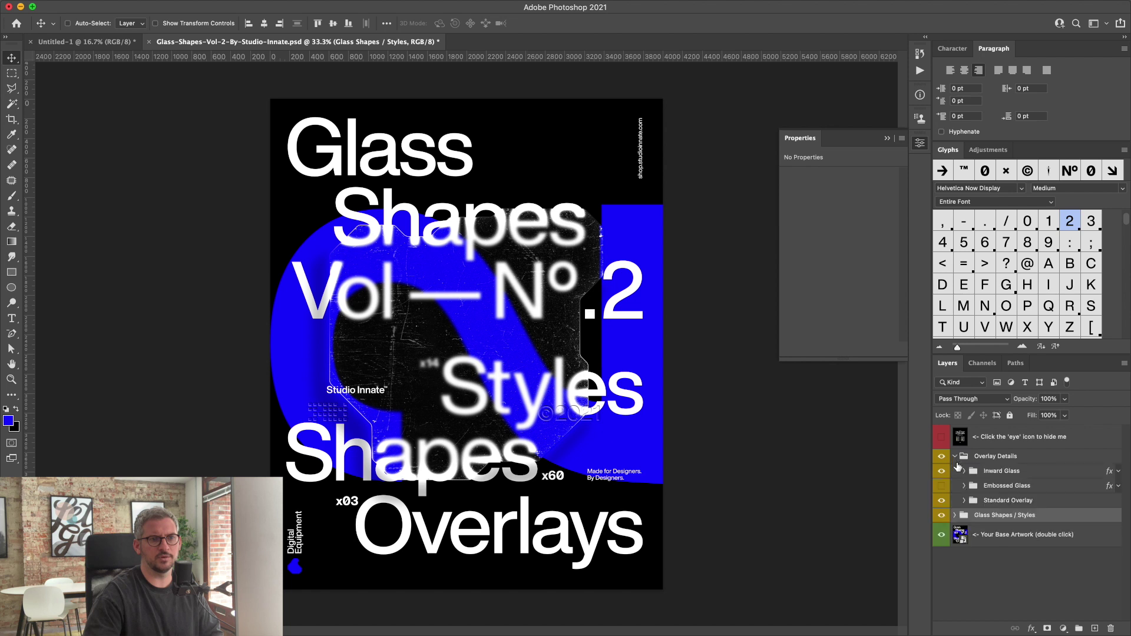
click(964, 501)
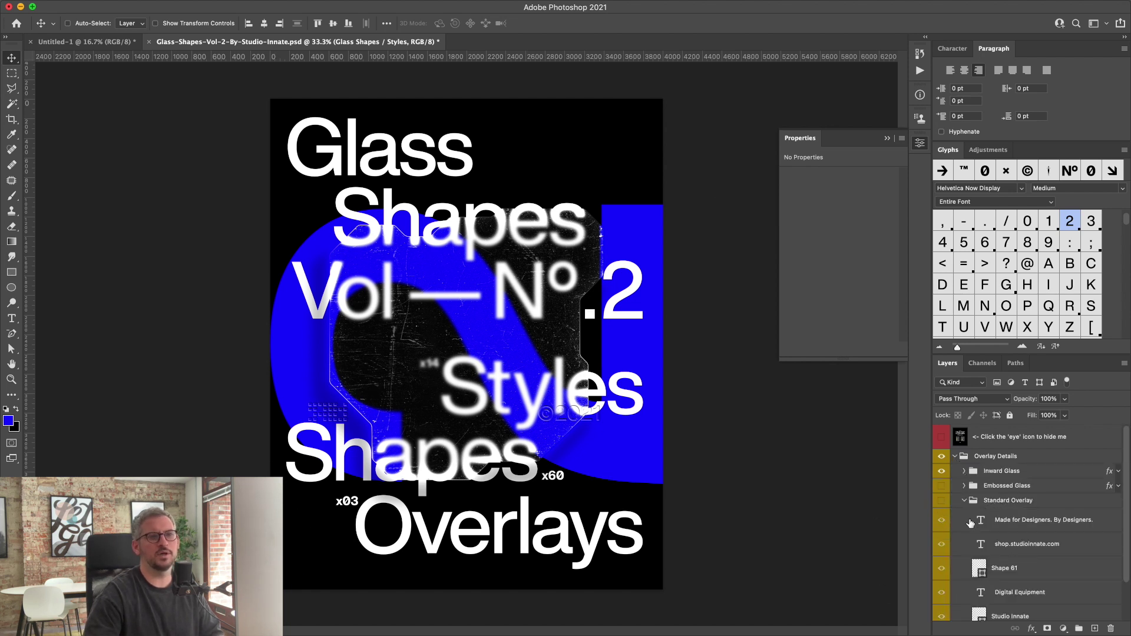
click(942, 502)
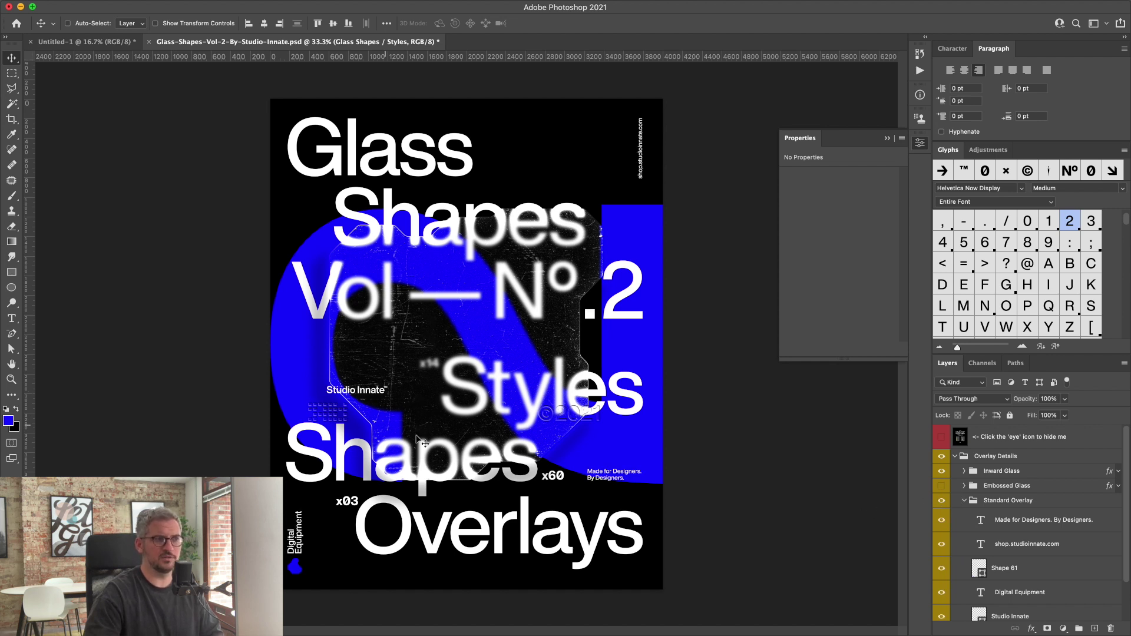
click(942, 501)
drag(501, 413, 471, 347)
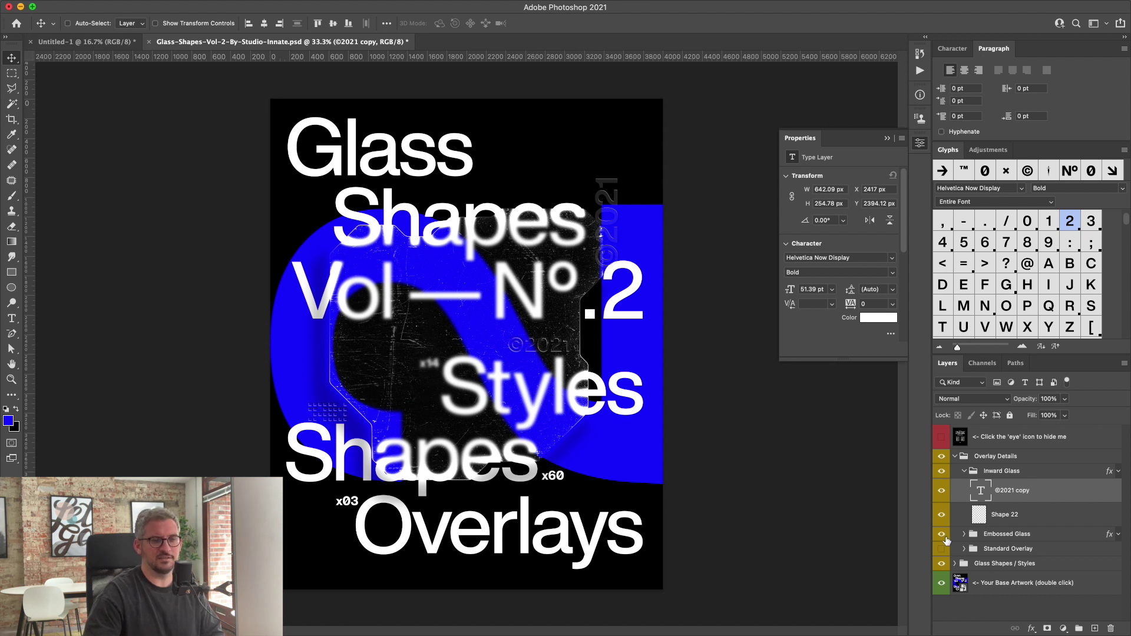
Step: Collapse and hide the Inward Glass overlay, and show Embossed Glass instead
click(964, 474)
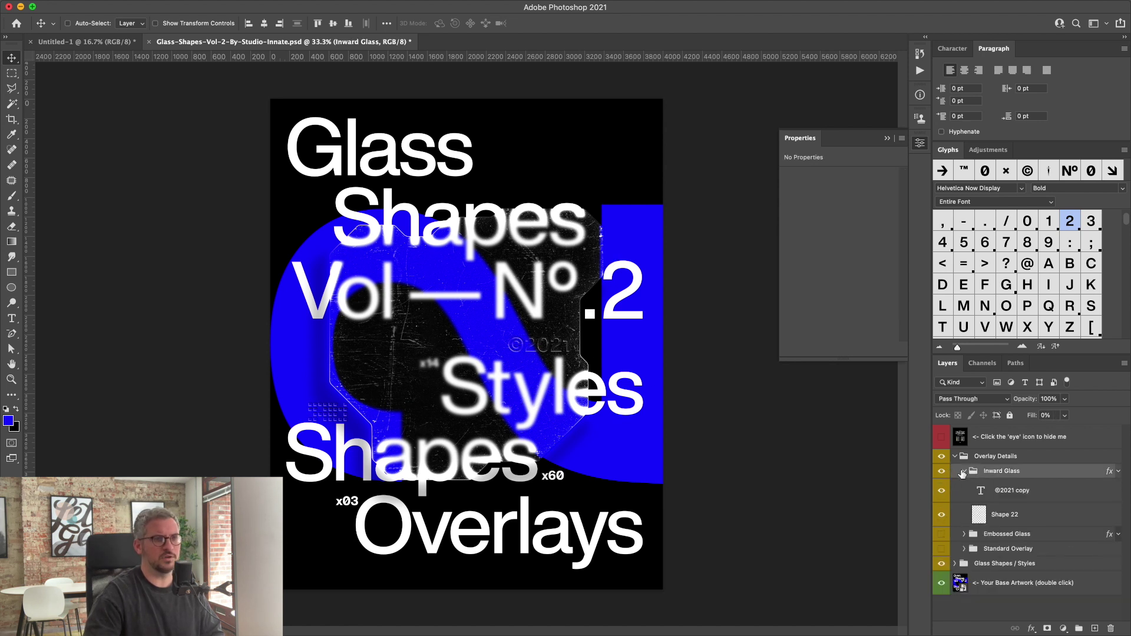
click(966, 472)
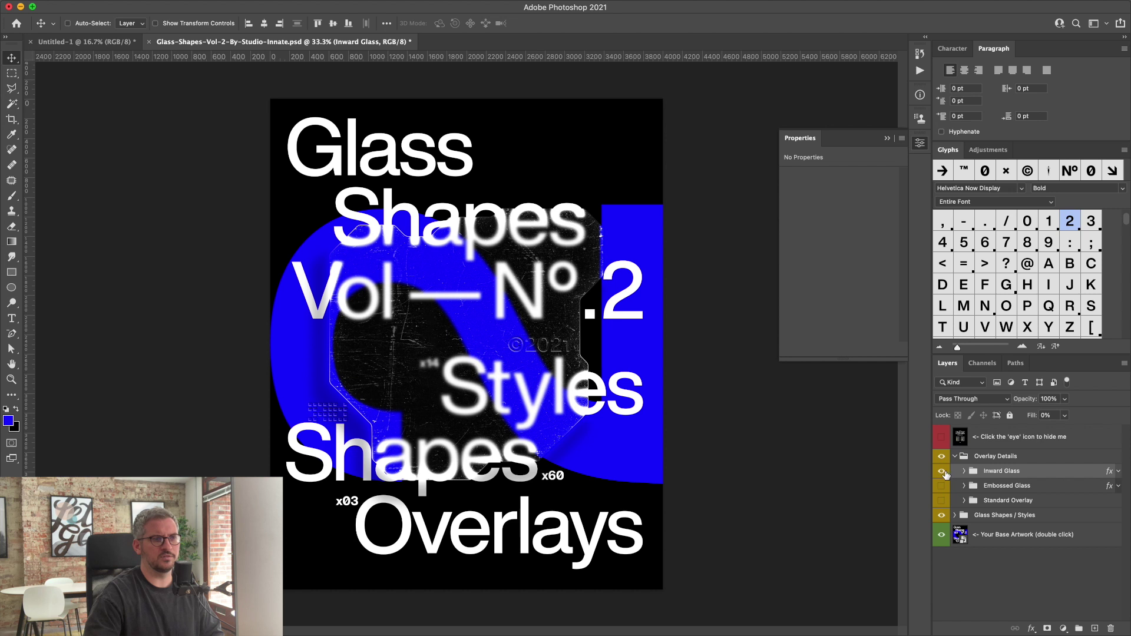
click(942, 471)
click(942, 485)
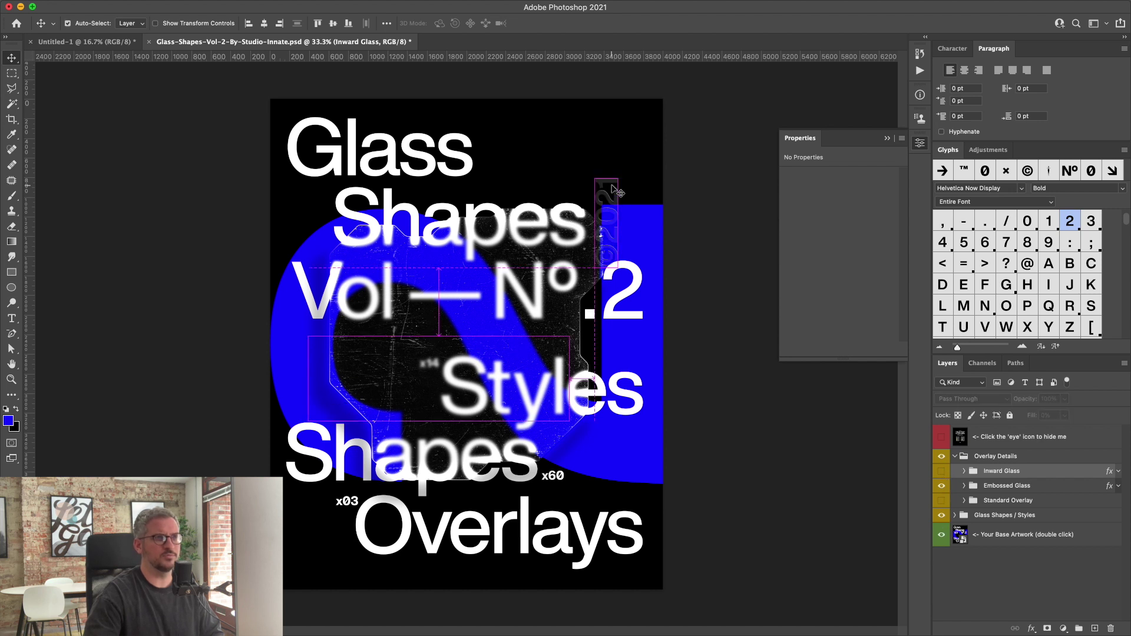
Step: Move the vertical ©2021 text to the poster's centre, below 'Nº'
super+click(604, 229)
double_click(604, 230)
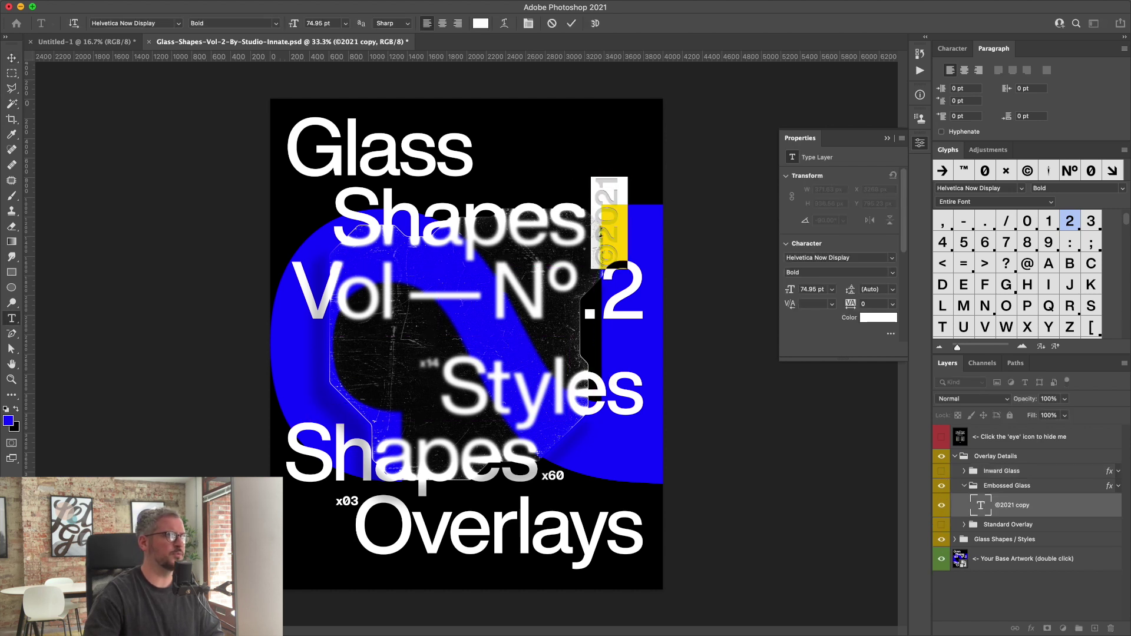
click(11, 58)
drag(604, 230, 431, 313)
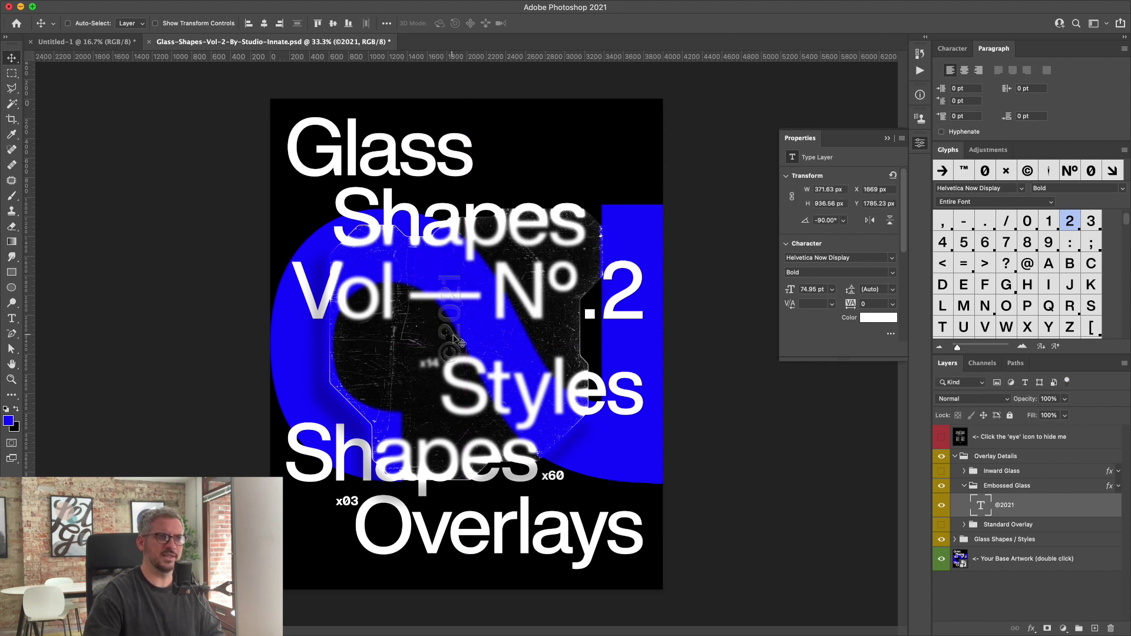
click(960, 487)
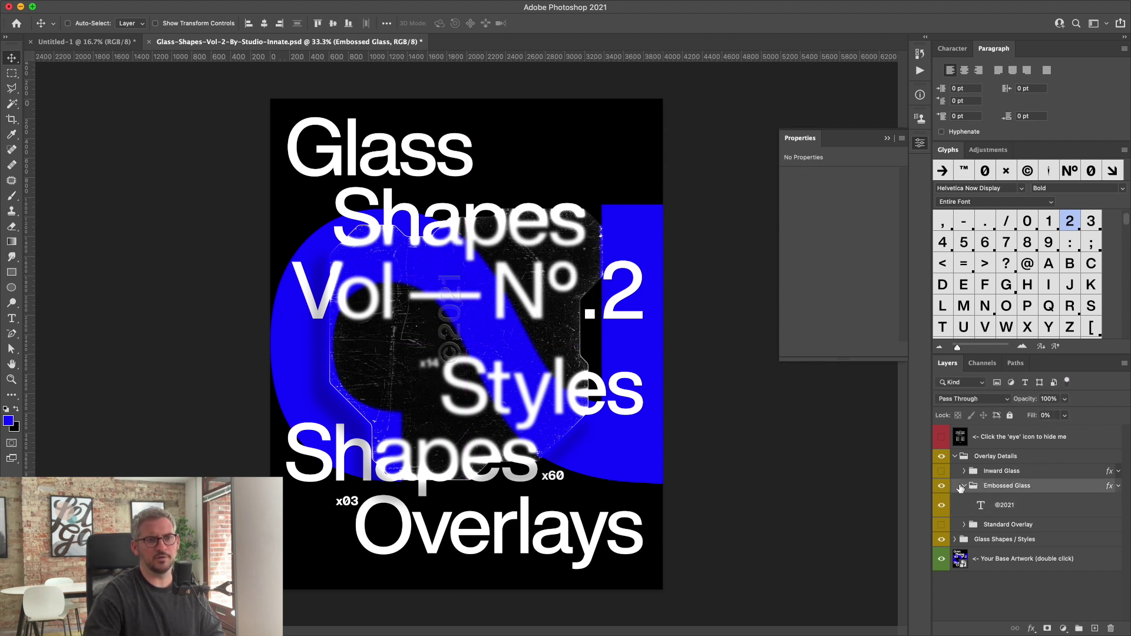